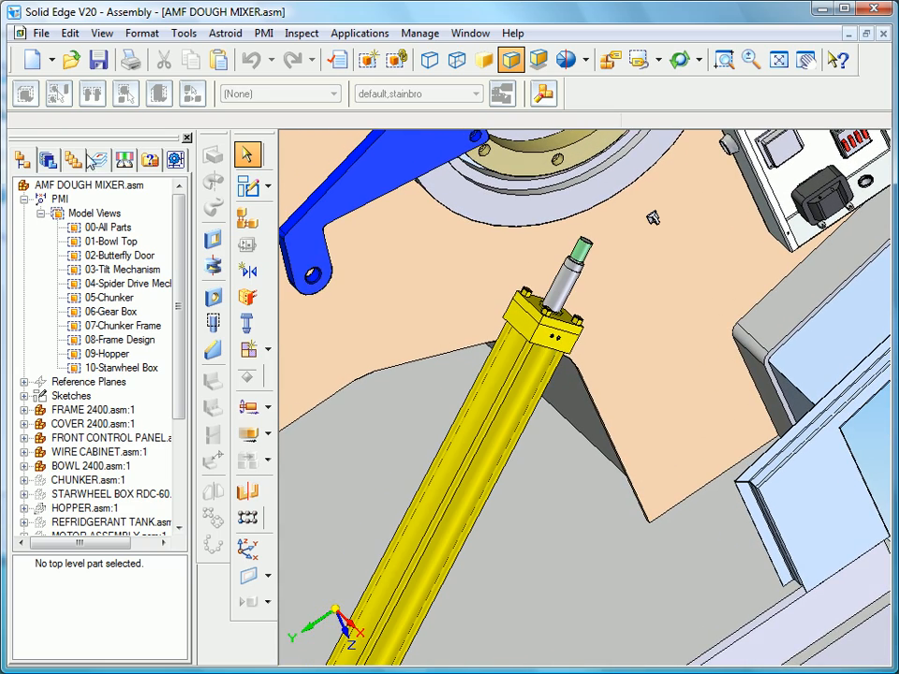
Start a new minimum distance sensor and define it between the cylinder rod's shoulder face and the cylinder head's end face.
{"action": "left_click", "coordinate": [124, 161]}
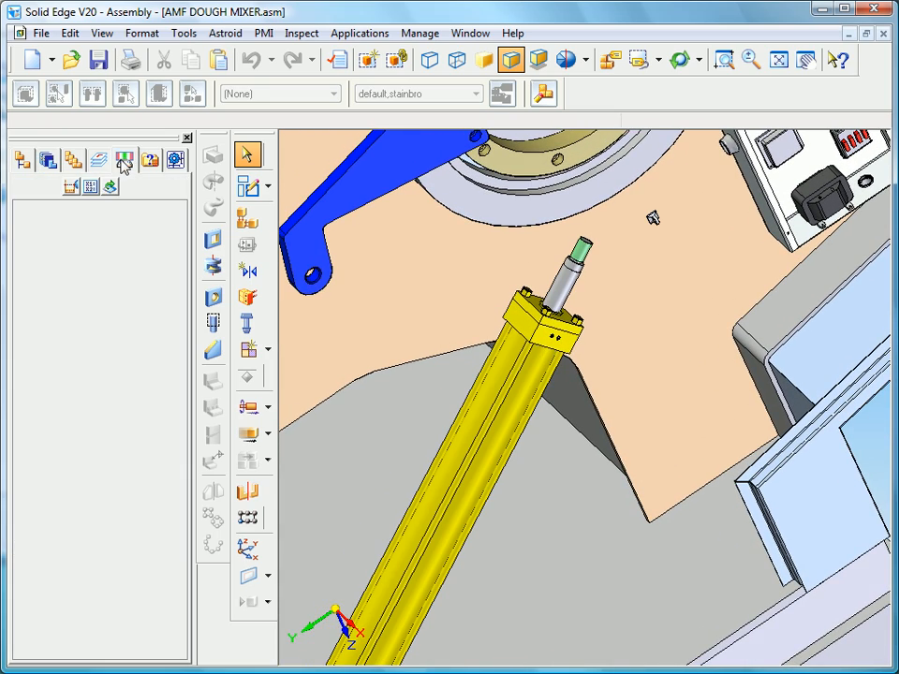
{"action": "left_click", "coordinate": [71, 188]}
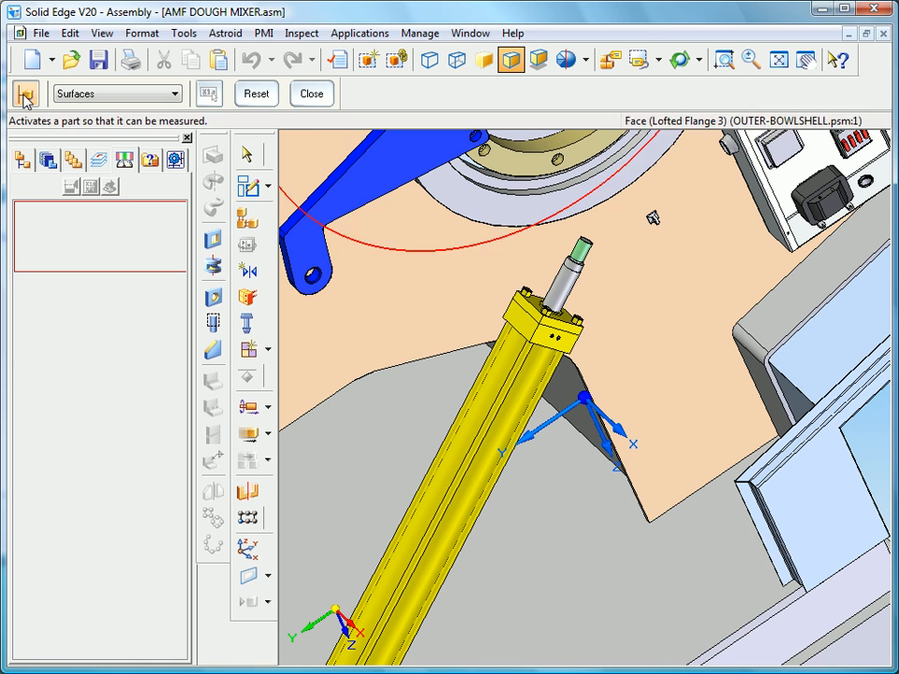
{"action": "left_click", "coordinate": [25, 95]}
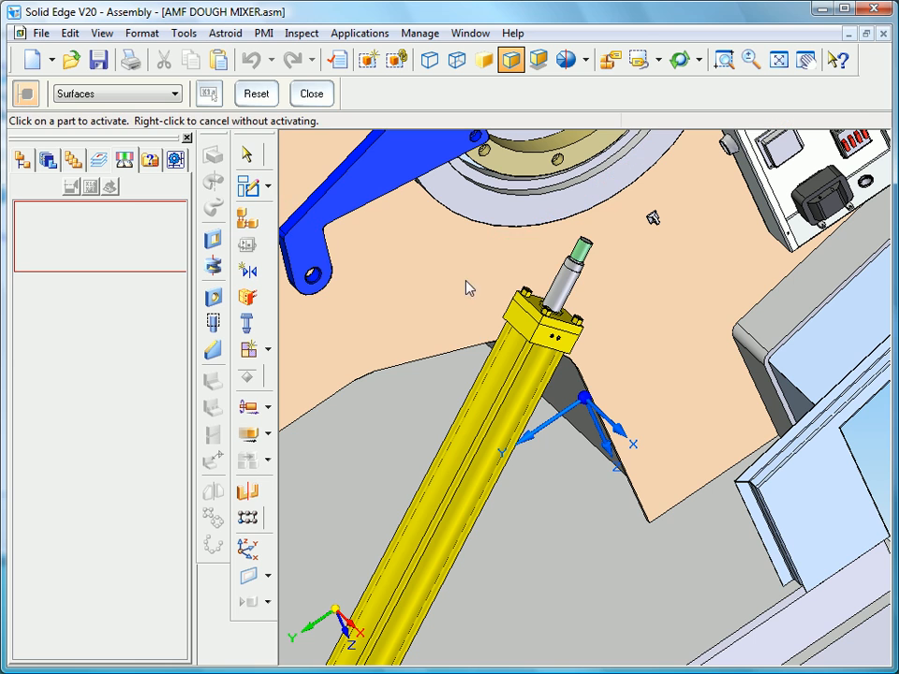
{"action": "left_click", "coordinate": [565, 285]}
{"action": "left_click", "coordinate": [30, 97]}
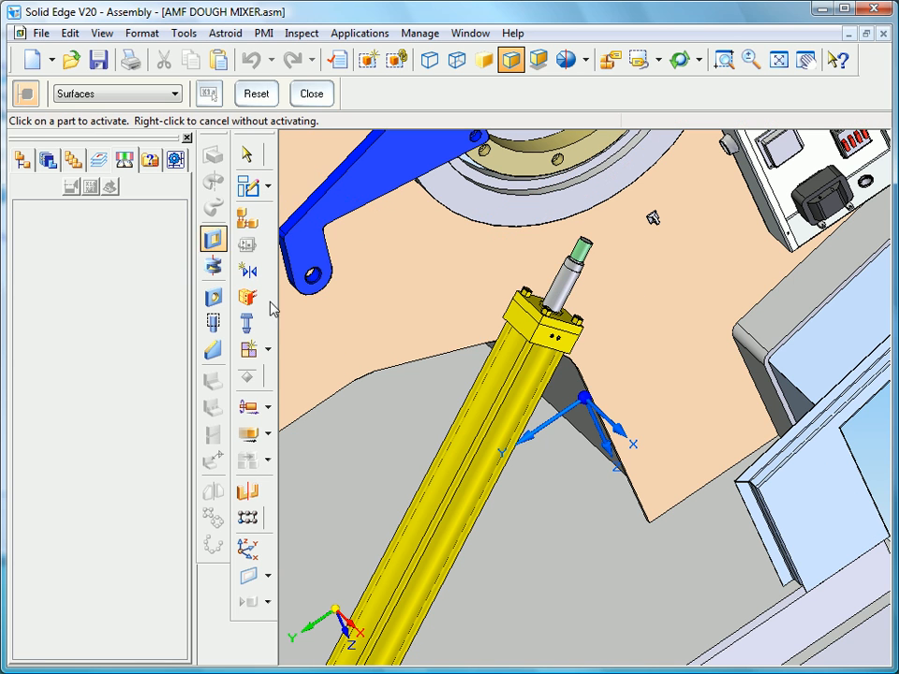
{"action": "left_click", "coordinate": [509, 394]}
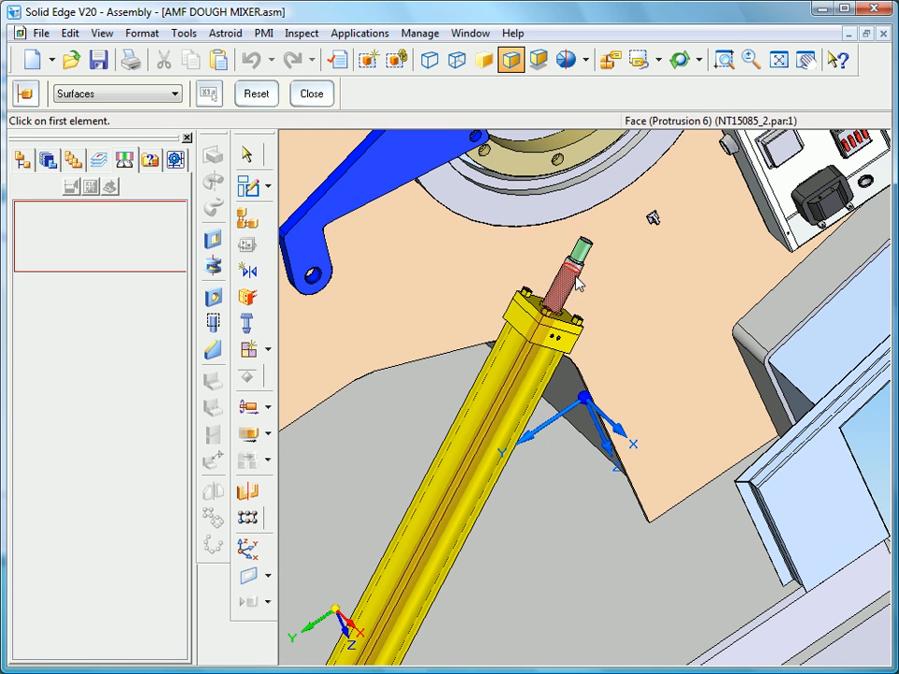
{"action": "left_click", "coordinate": [577, 279]}
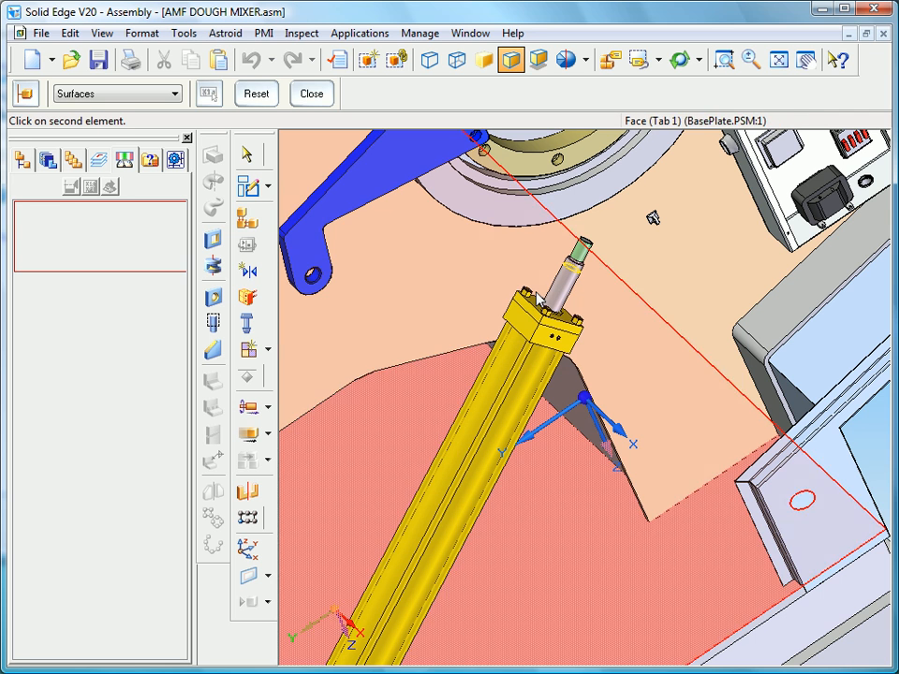
{"action": "left_click", "coordinate": [520, 298]}
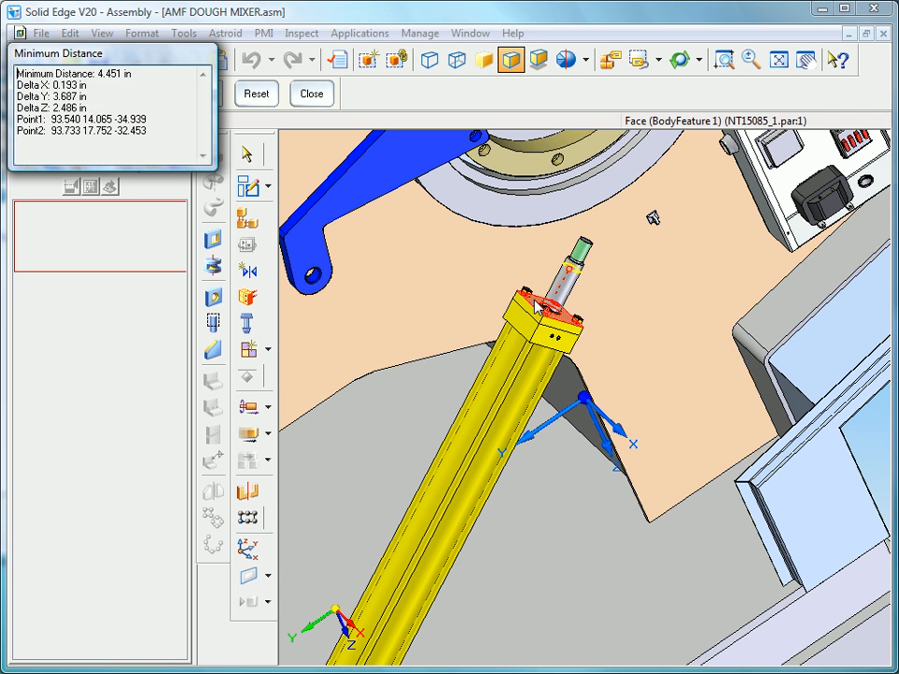
{"action": "left_click", "coordinate": [312, 100]}
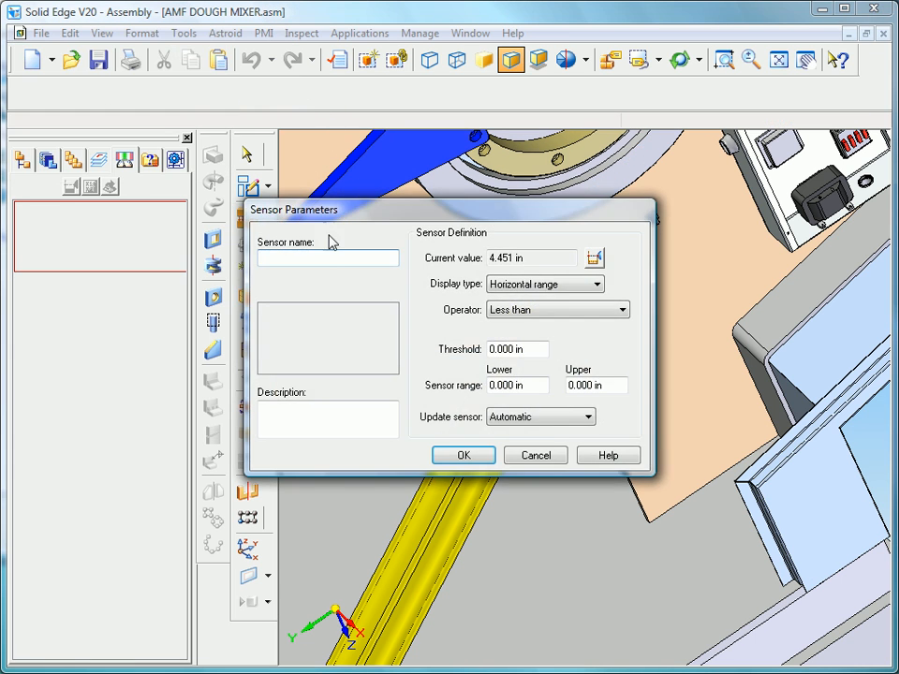
Name the sensor Minimum Cylinder Stroke, with a threshold of 1.00 in and an upper range limit of 5.00 in, and accept it.
{"action": "type", "text": "Minimum Cylinder Stroke"}
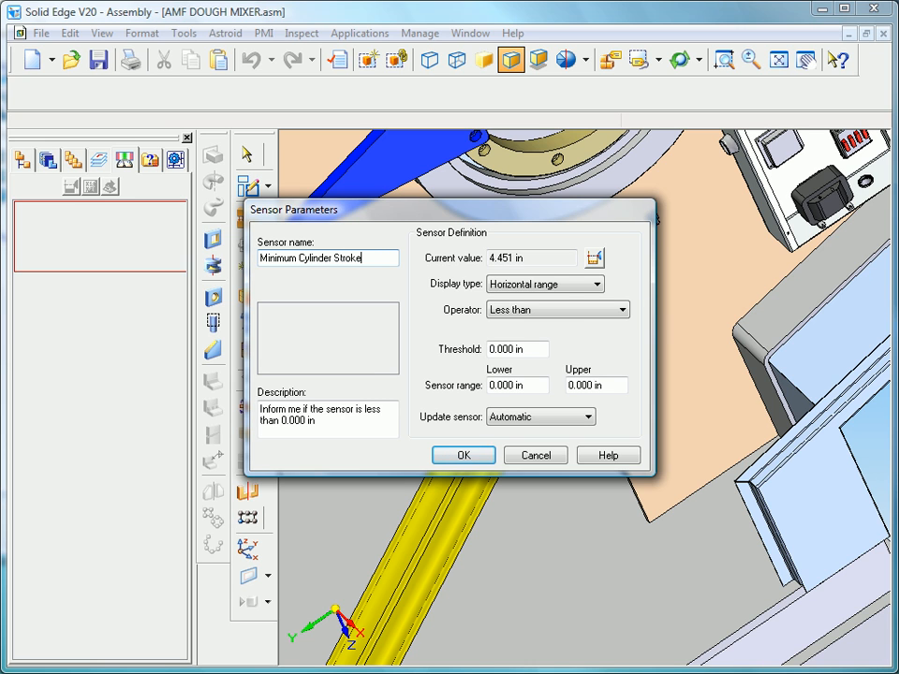
{"action": "left_click_drag", "start_coordinate": [520, 349], "coordinate": [417, 337]}
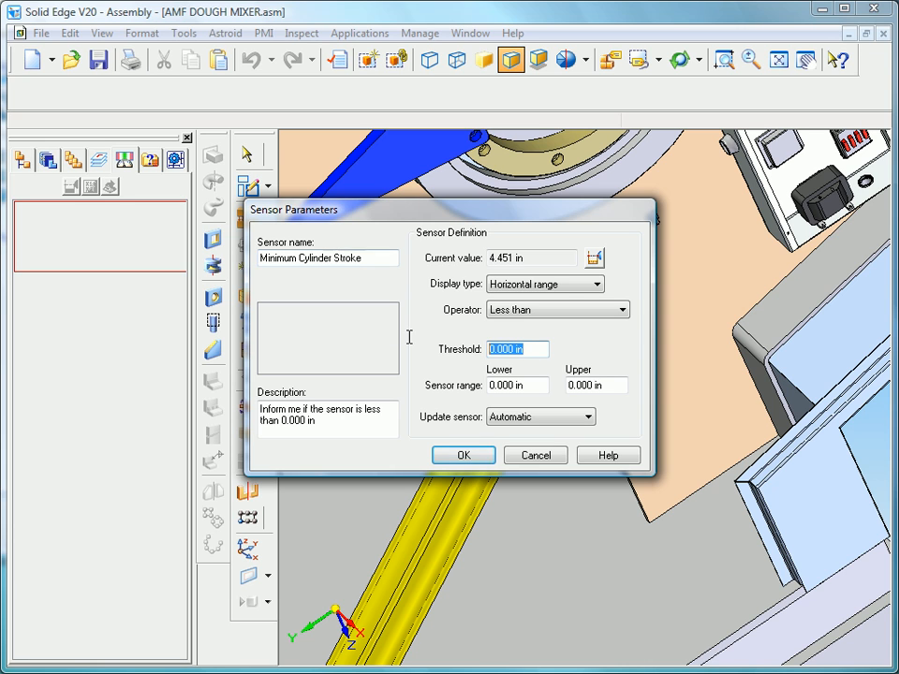
{"action": "type", "text": "1"}
{"action": "key", "text": "Tab"}
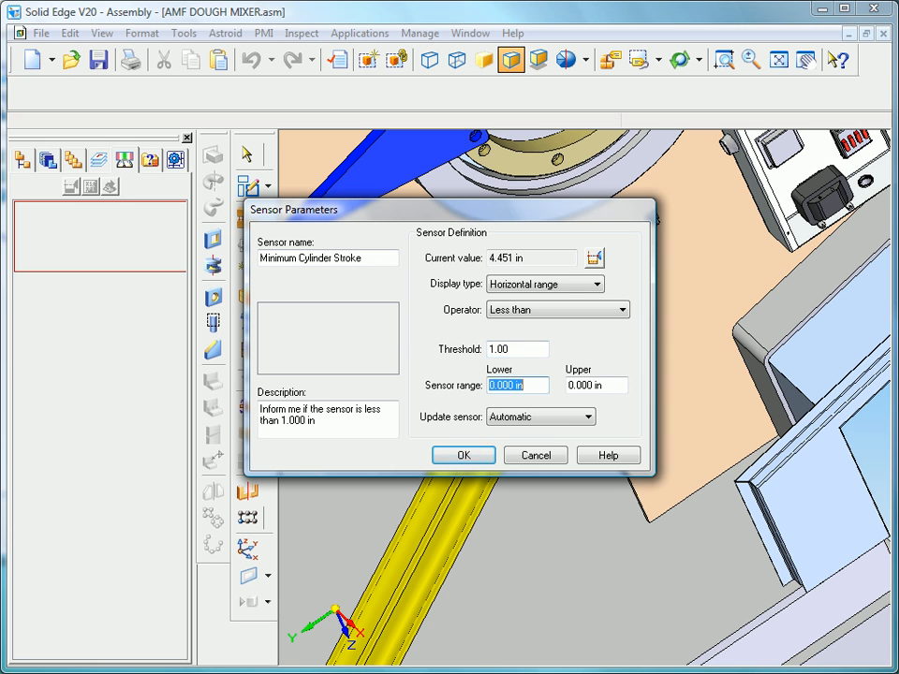
{"action": "key", "text": "Tab"}
{"action": "type", "text": "5"}
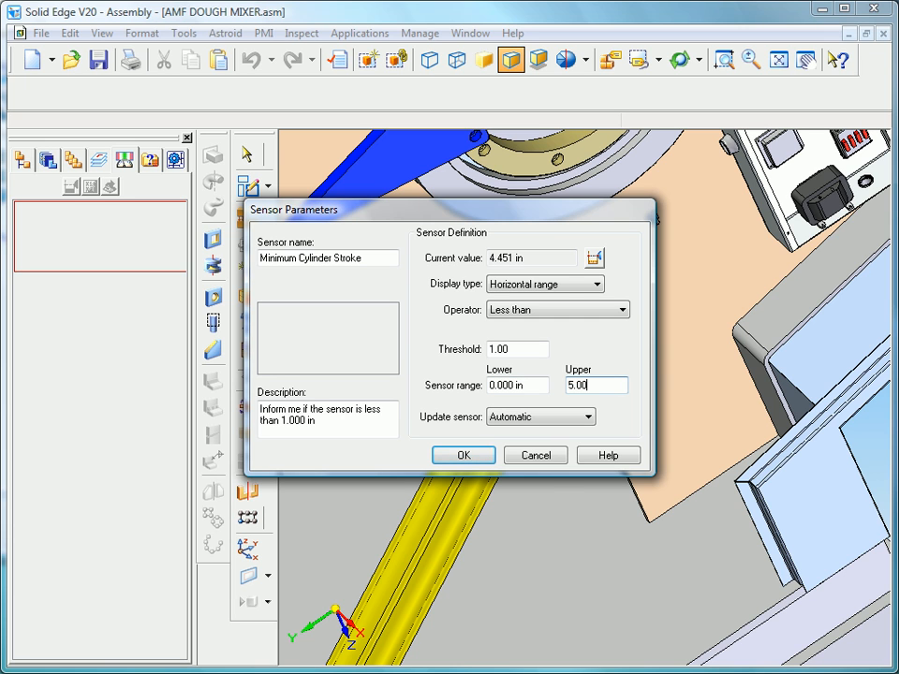
{"action": "key", "text": "Tab"}
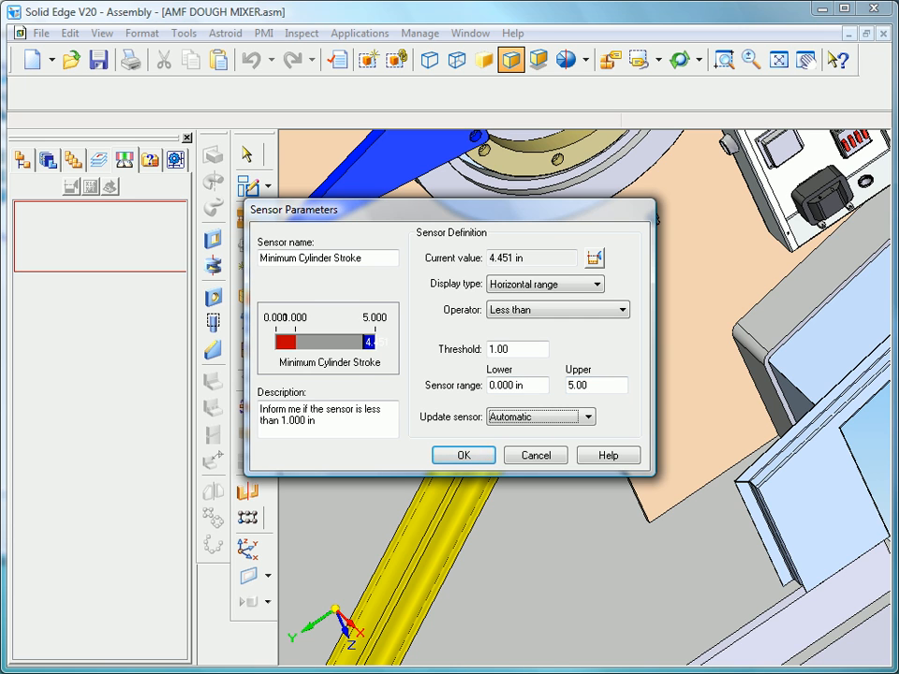
{"action": "left_click", "coordinate": [470, 457]}
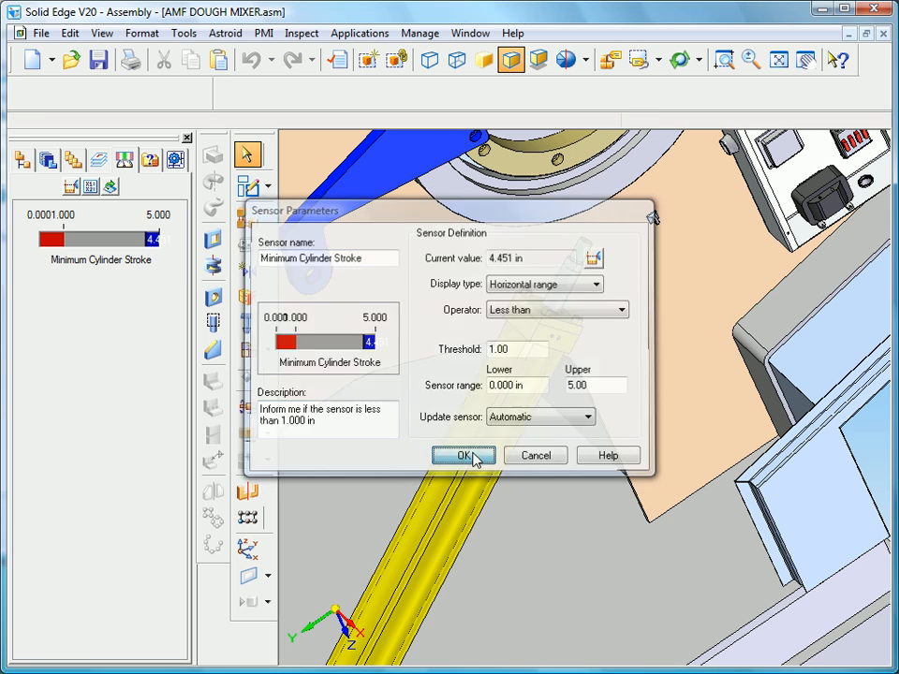
Place Clevis.par from the WORKING folder in the assembly and mate its bottom face to the cylinder rod's shoulder face.
{"action": "left_click", "coordinate": [23, 164]}
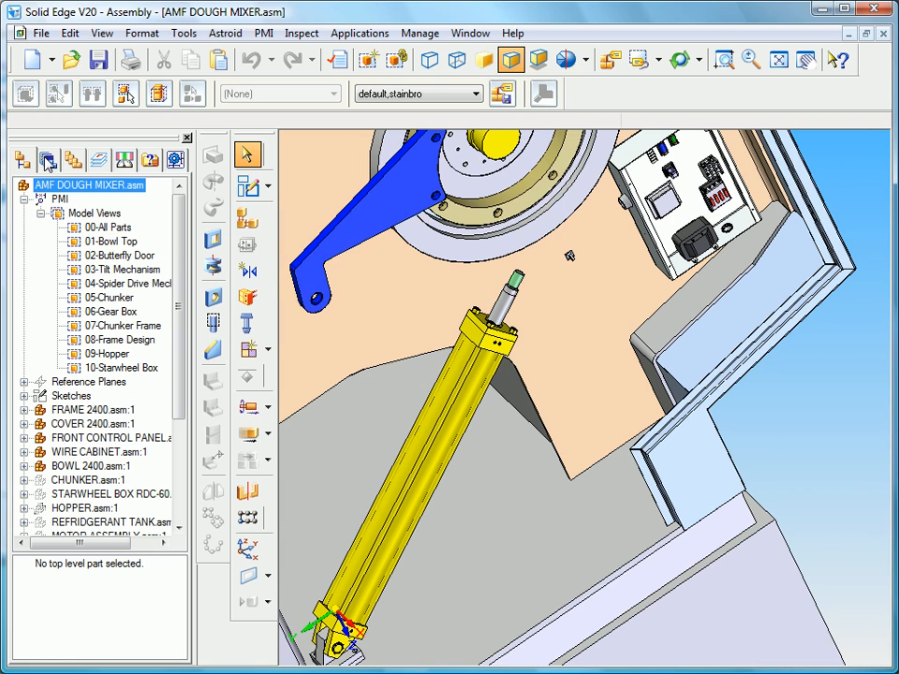
{"action": "left_click", "coordinate": [45, 161]}
{"action": "left_click", "coordinate": [52, 433]}
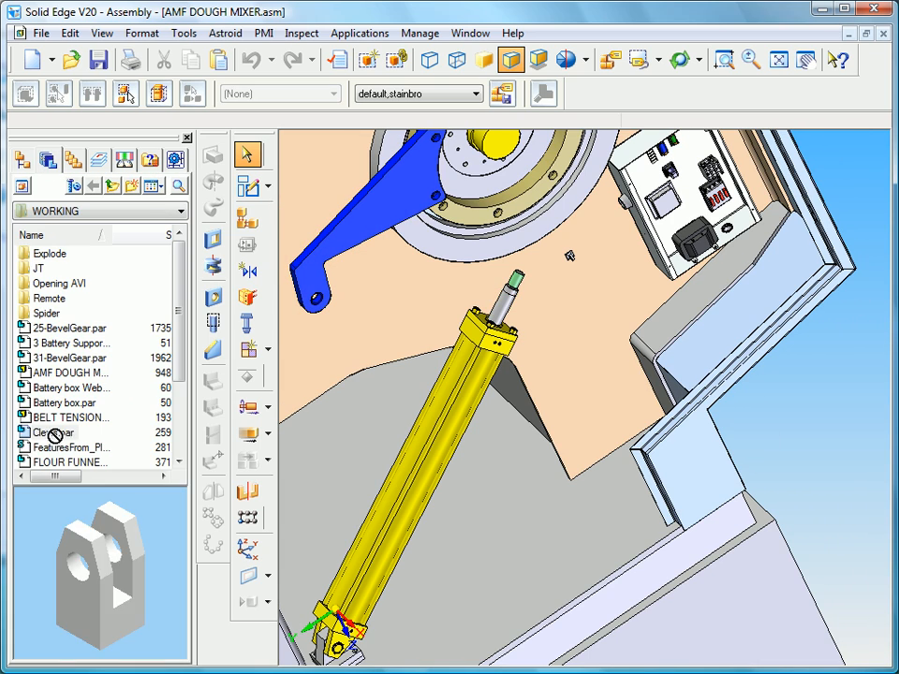
{"action": "left_click_drag", "start_coordinate": [782, 427], "coordinate": [782, 427]}
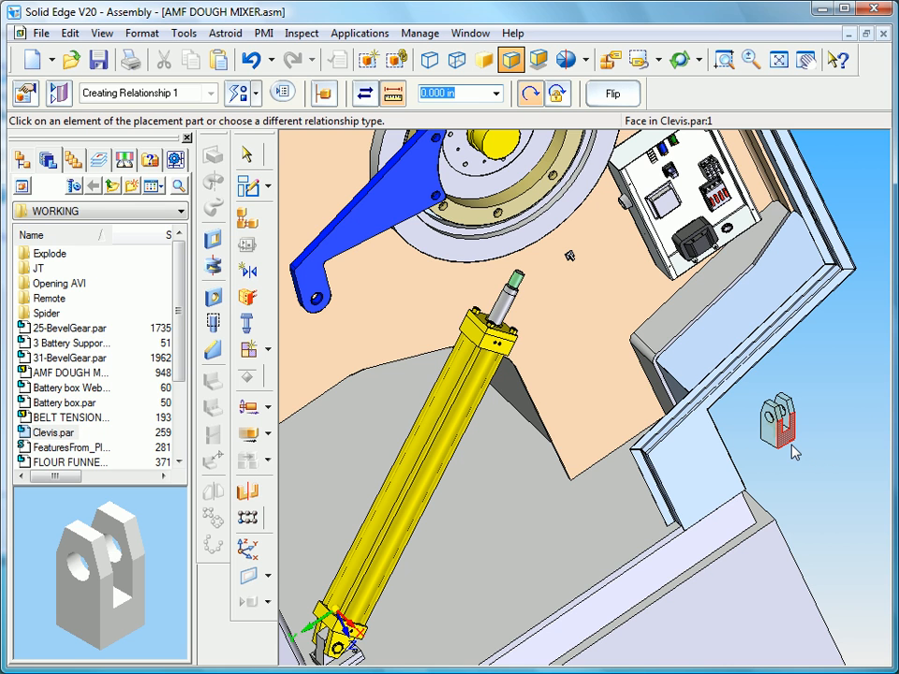
{"action": "right_click", "coordinate": [791, 452]}
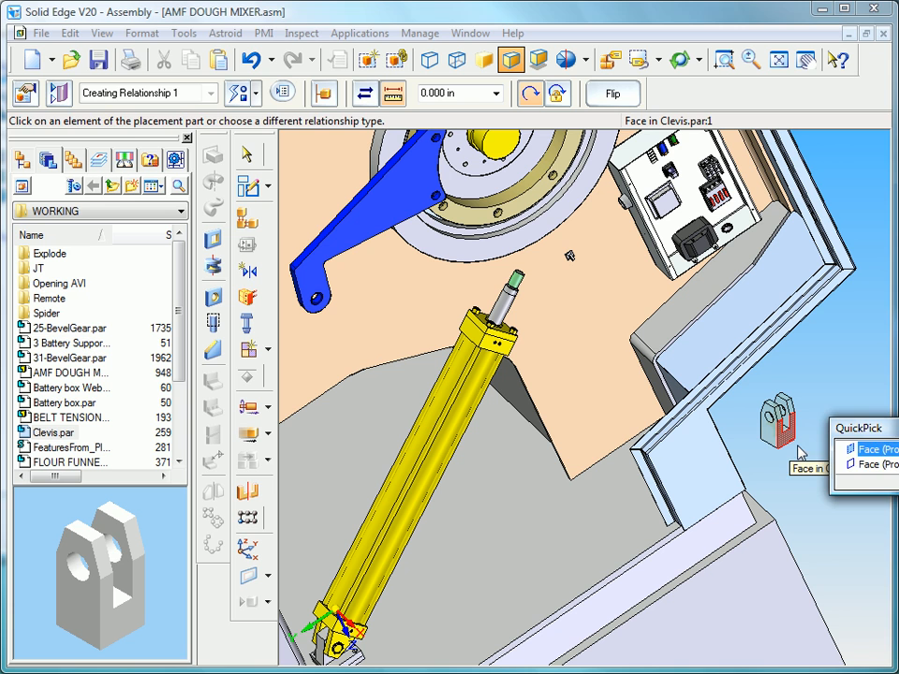
{"action": "left_click", "coordinate": [848, 463]}
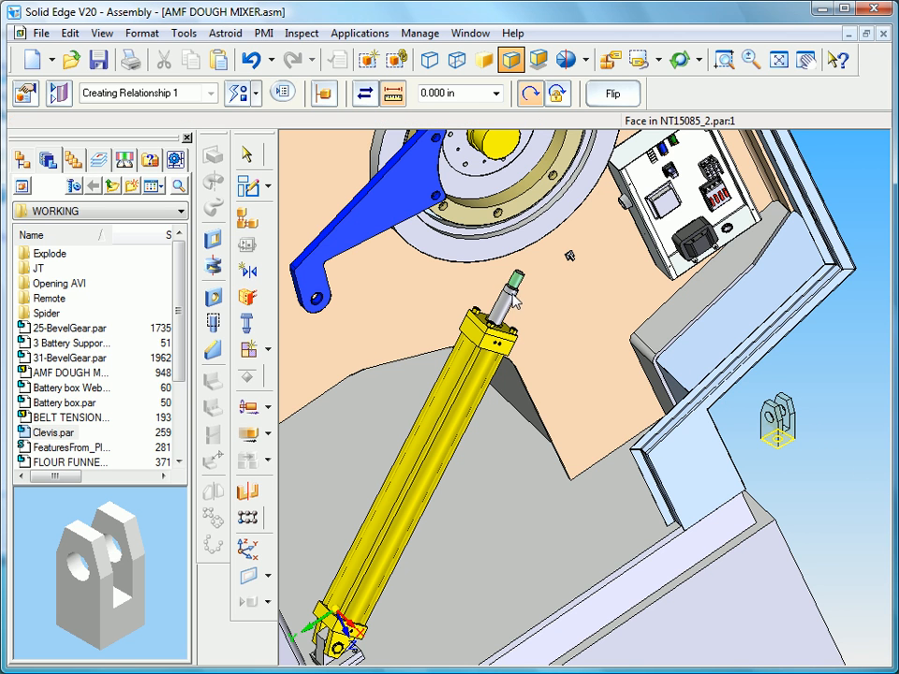
{"action": "left_click", "coordinate": [571, 375]}
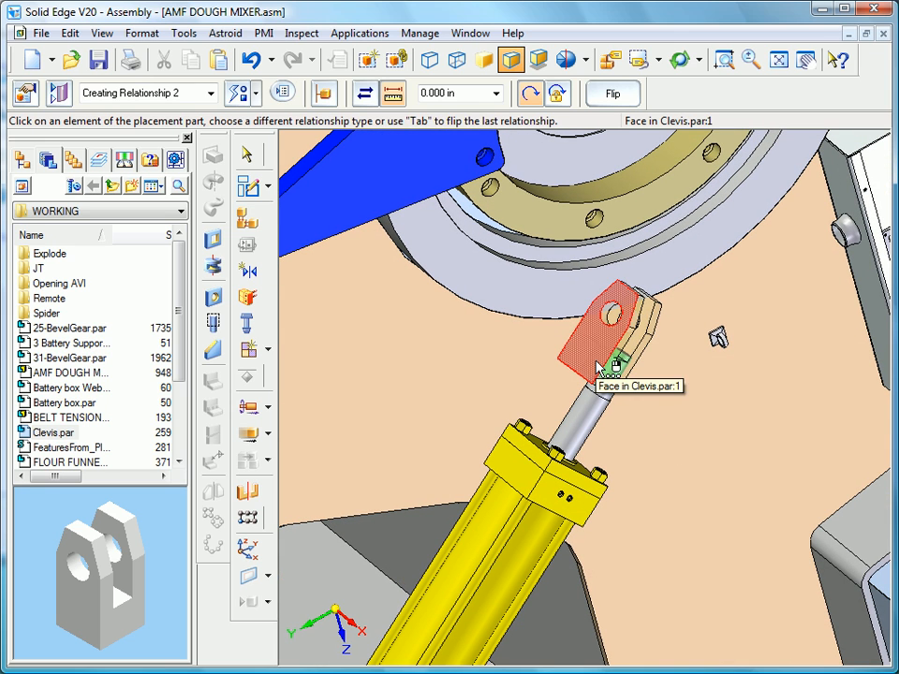
Axially align the clevis's bottom bore with the cylindrical surface of the hydraulic cylinder rod.
{"action": "right_click", "coordinate": [598, 367]}
{"action": "left_click", "coordinate": [681, 383]}
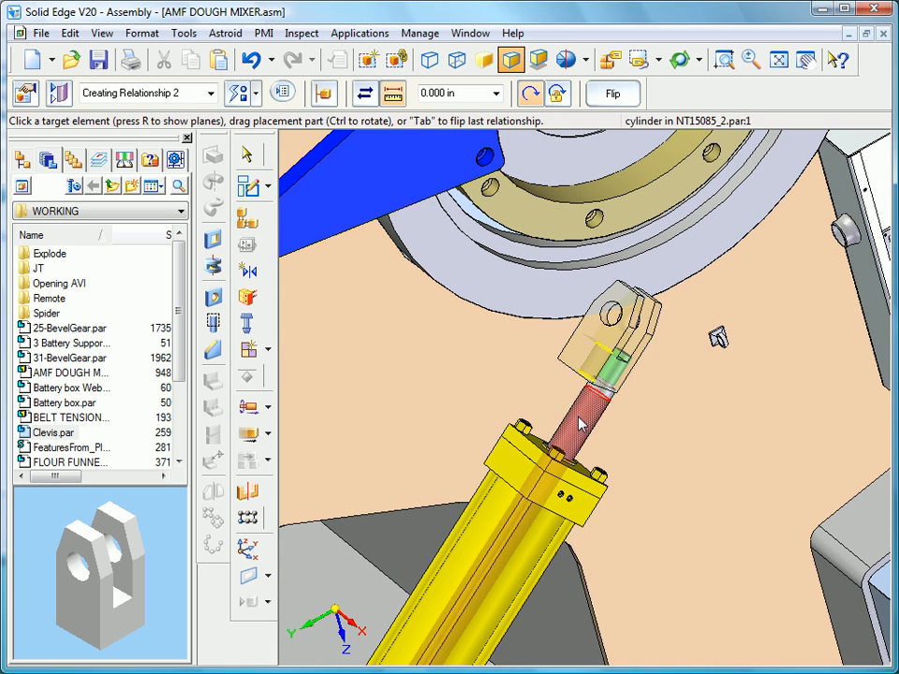
{"action": "left_click", "coordinate": [530, 387]}
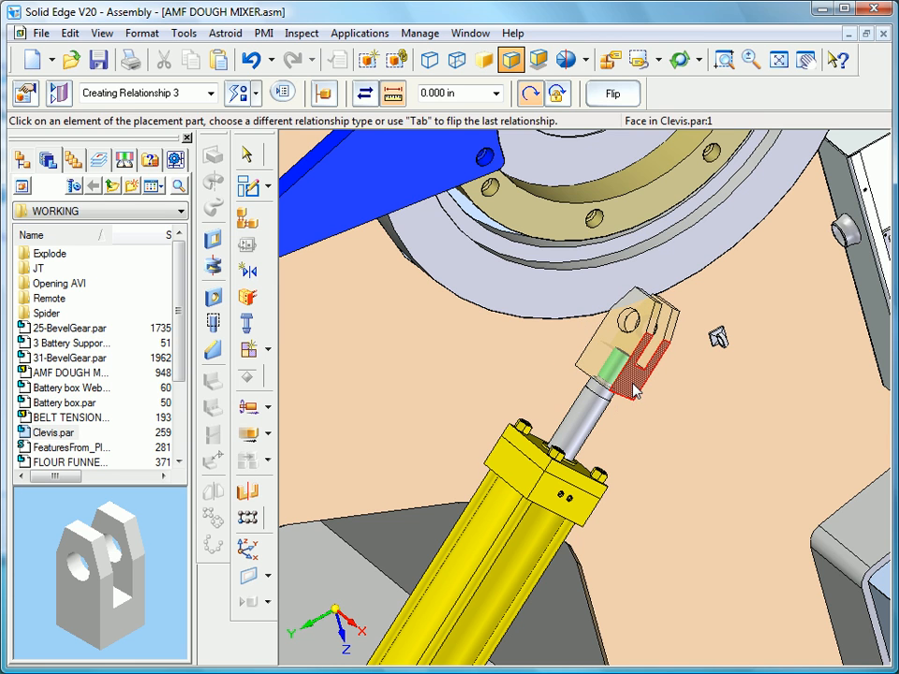
Orient the clevis's slotted side face to the cylinder head's side face with a floating offset, then end the placement.
{"action": "left_click", "coordinate": [624, 399]}
{"action": "left_click", "coordinate": [364, 93]}
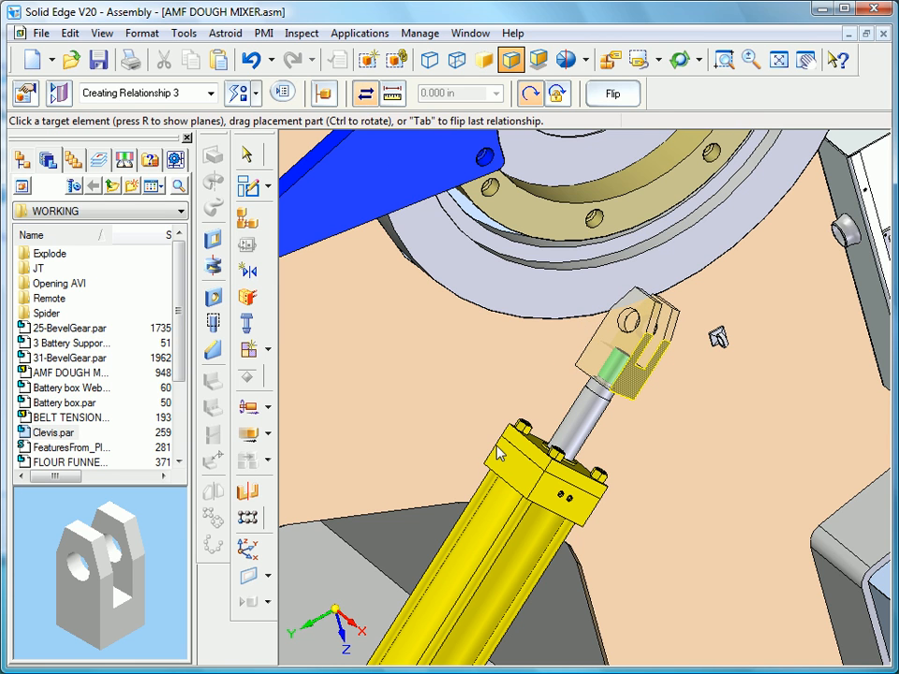
{"action": "left_click", "coordinate": [514, 459]}
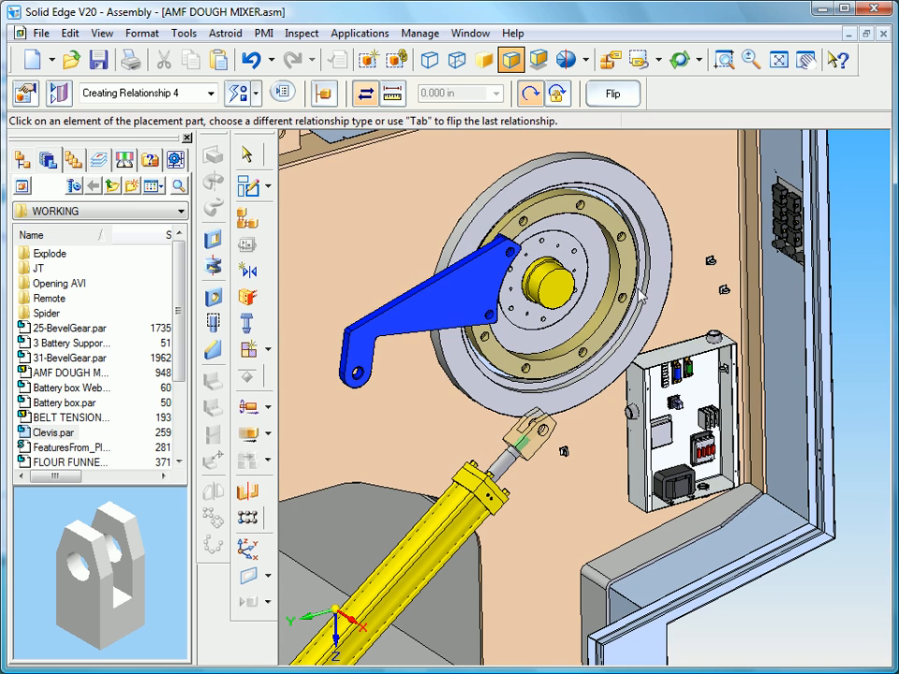
{"action": "left_click", "coordinate": [246, 154]}
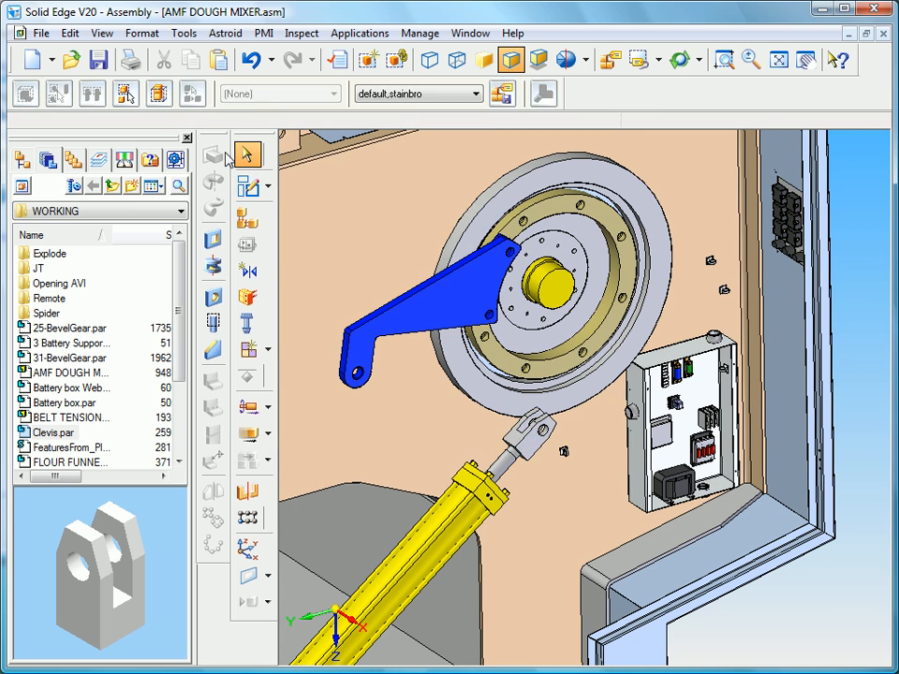
Add a relationship to Clevis.par:1 that aligns its pin hole with the hole at the free end of the blue tilt arm.
{"action": "left_click", "coordinate": [25, 161]}
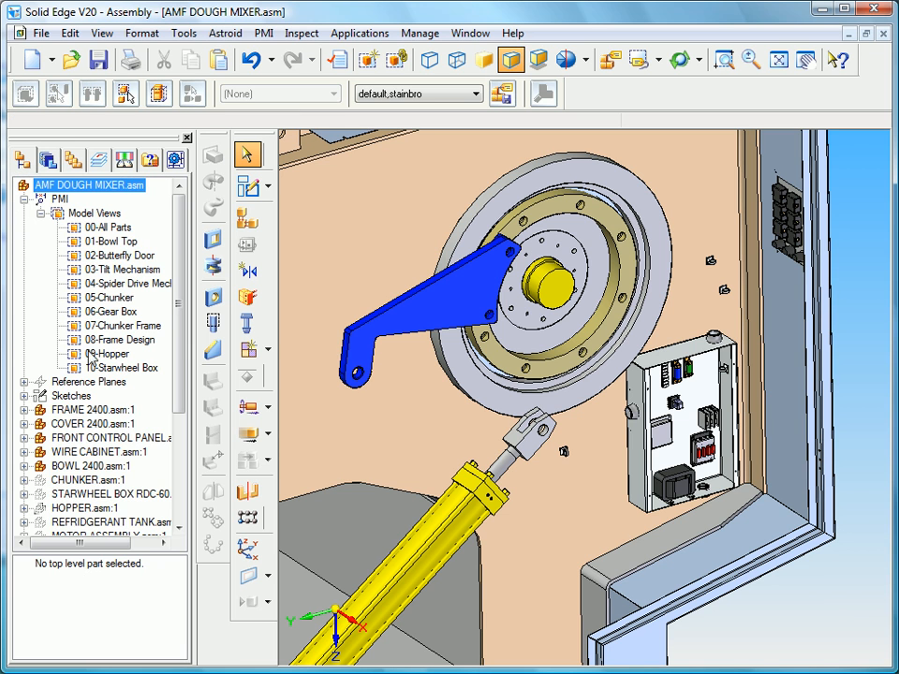
{"action": "left_click_drag", "start_coordinate": [178, 356], "coordinate": [179, 462]}
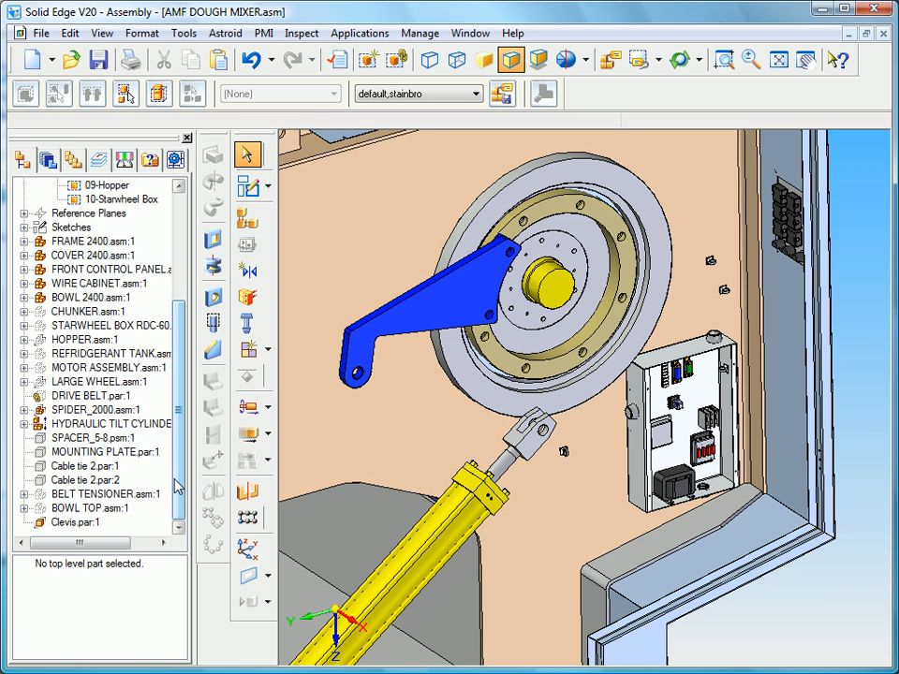
{"action": "left_click", "coordinate": [539, 438]}
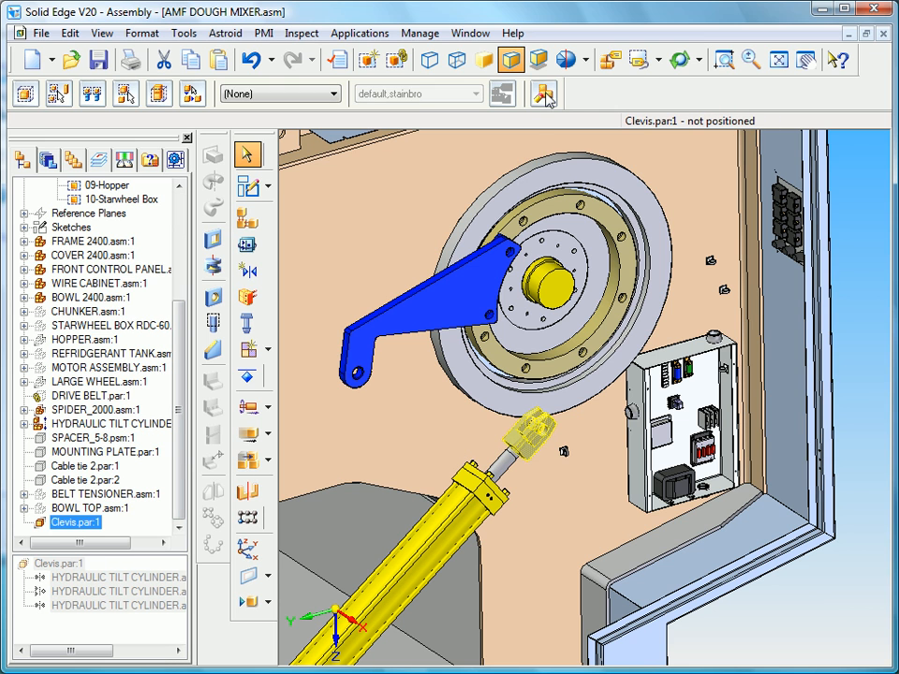
{"action": "left_click", "coordinate": [247, 217]}
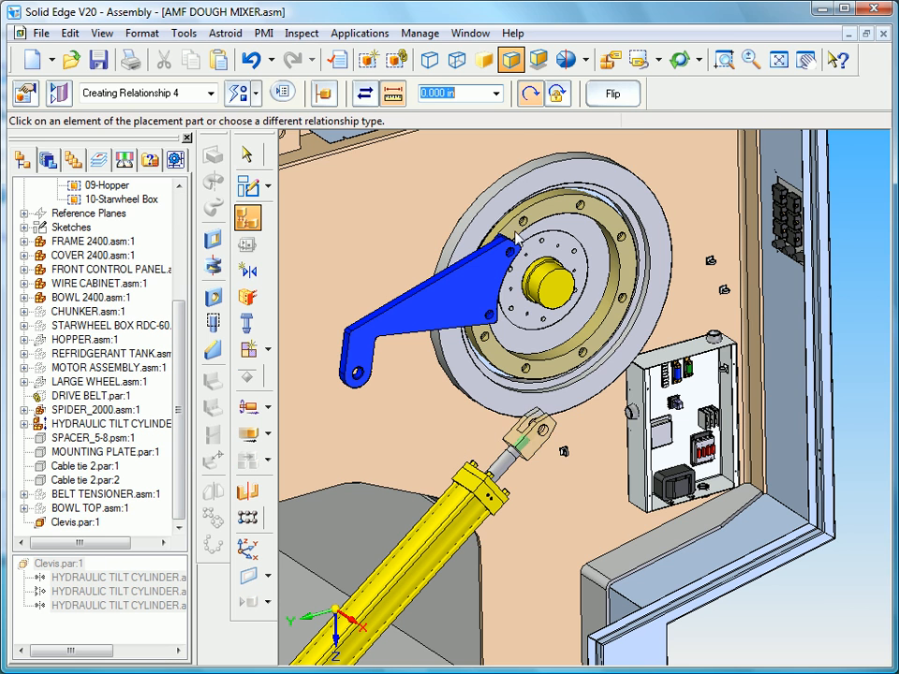
{"action": "left_click", "coordinate": [541, 442]}
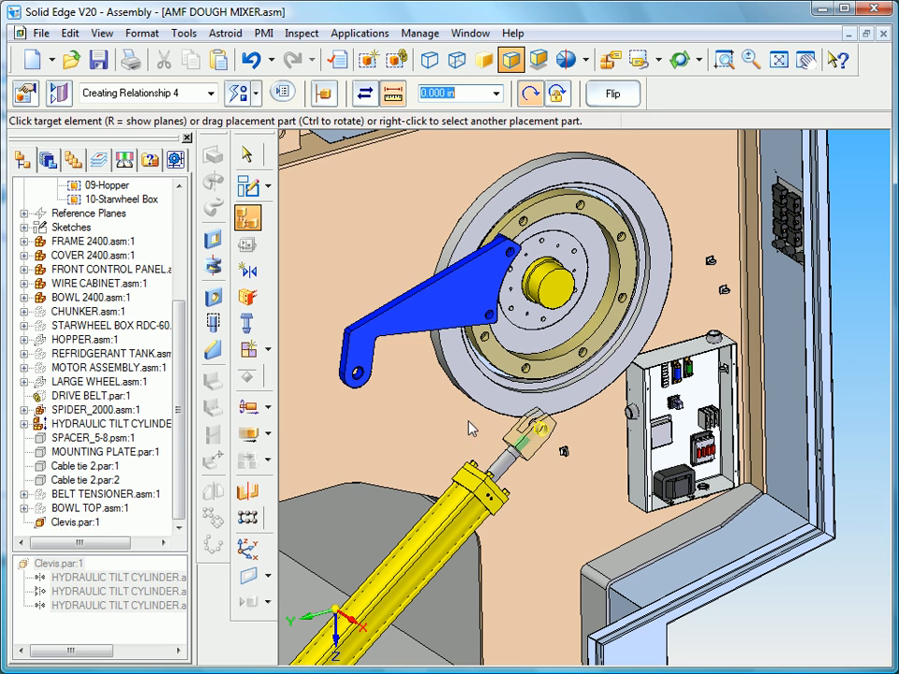
{"action": "left_click", "coordinate": [324, 93]}
{"action": "left_click", "coordinate": [357, 339]}
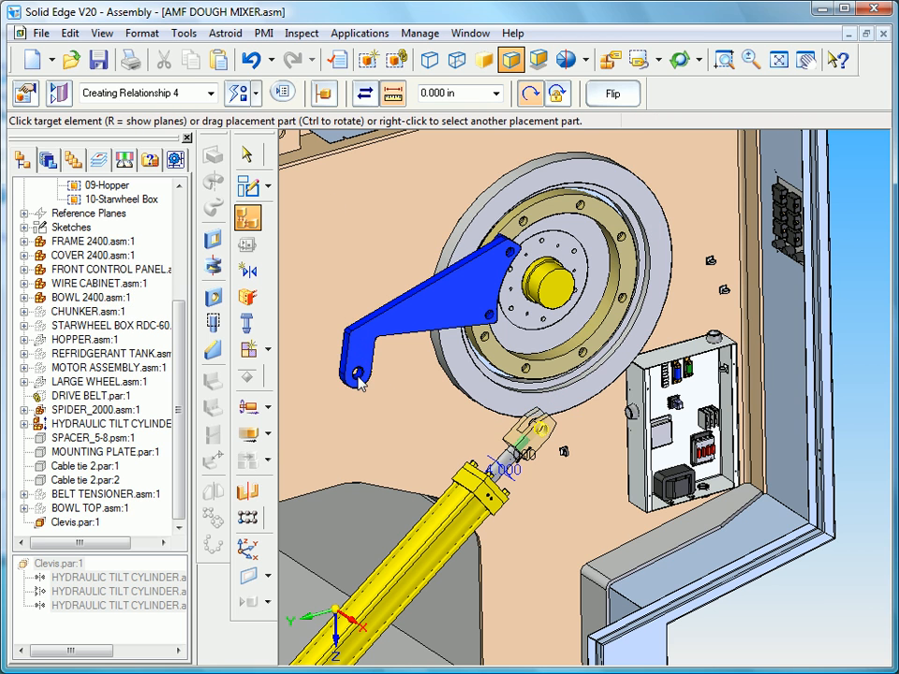
{"action": "left_click", "coordinate": [358, 382]}
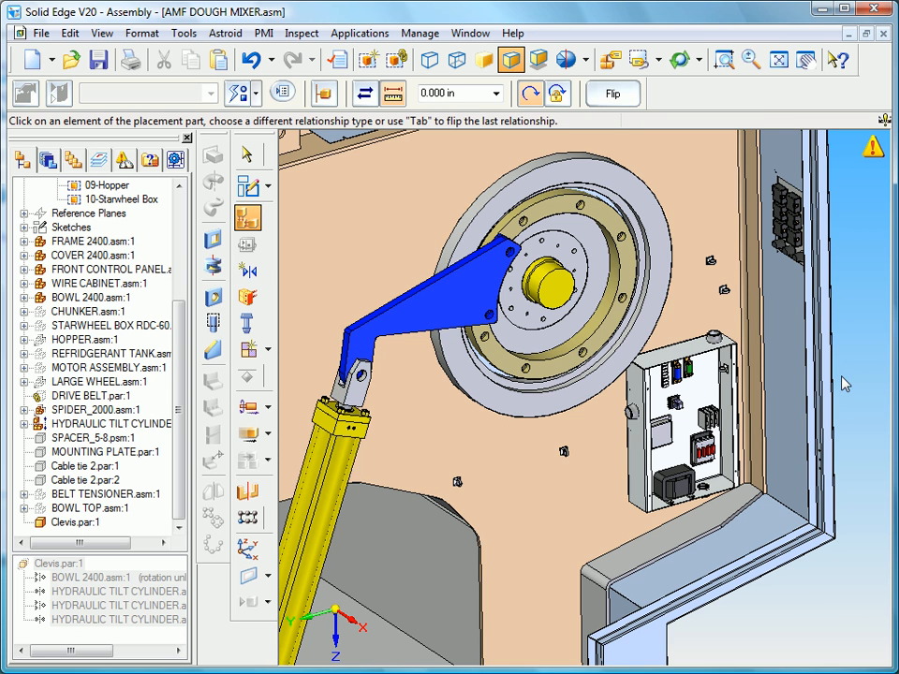
Open the sensor alert and examine the violated Minimum Cylinder Stroke sensor.
{"action": "left_click", "coordinate": [874, 148]}
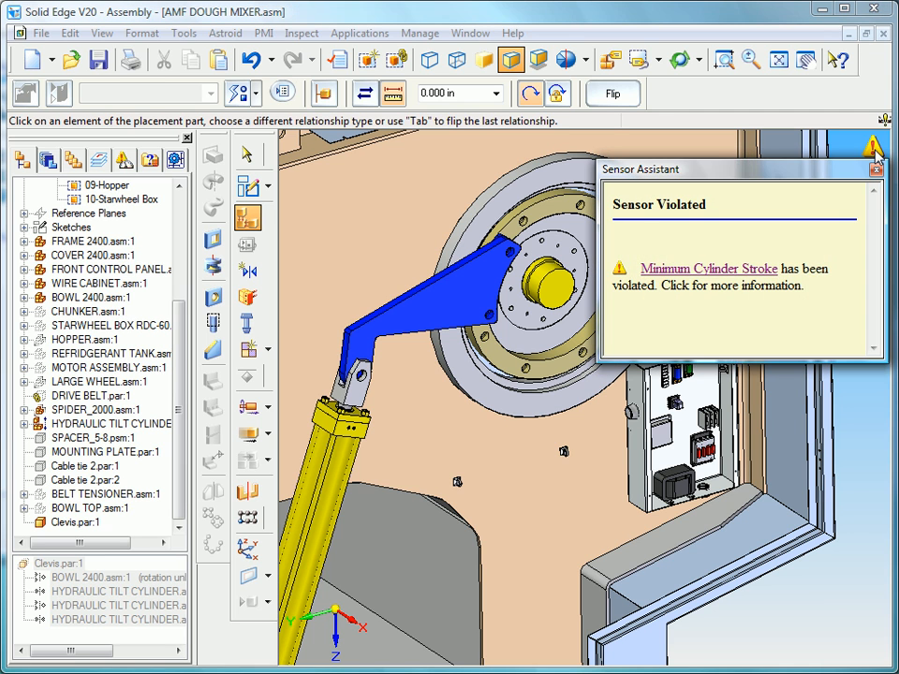
{"action": "left_click", "coordinate": [729, 270]}
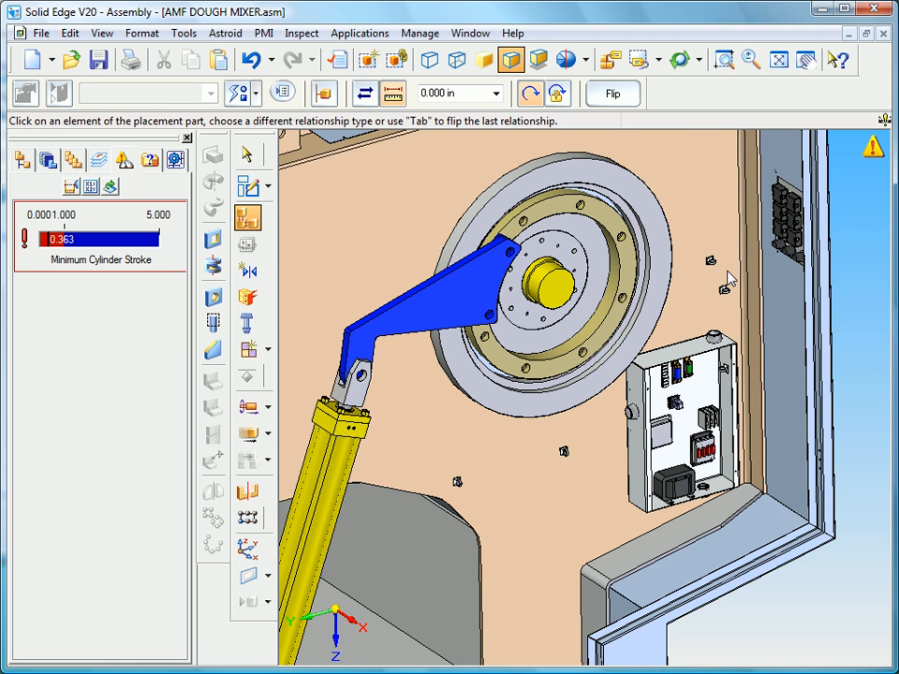
{"action": "key", "text": "Escape"}
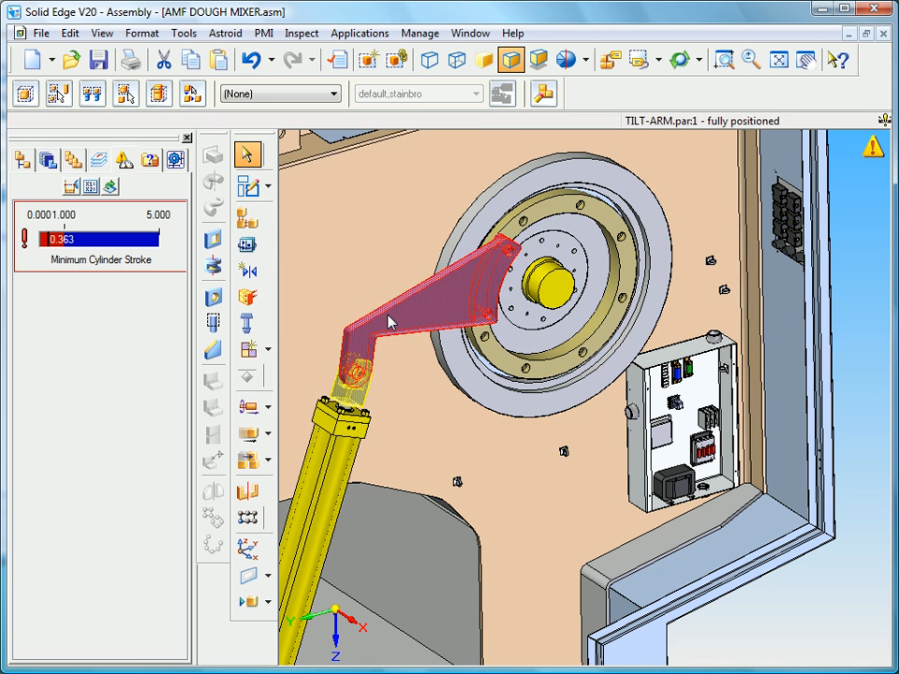
Edit the blue tilt arm in place, set Protrusion 1's length dimension from wheel centre to clevis hole to 25 in, and return to the assembly.
{"action": "left_click", "coordinate": [388, 321]}
{"action": "right_click", "coordinate": [388, 321]}
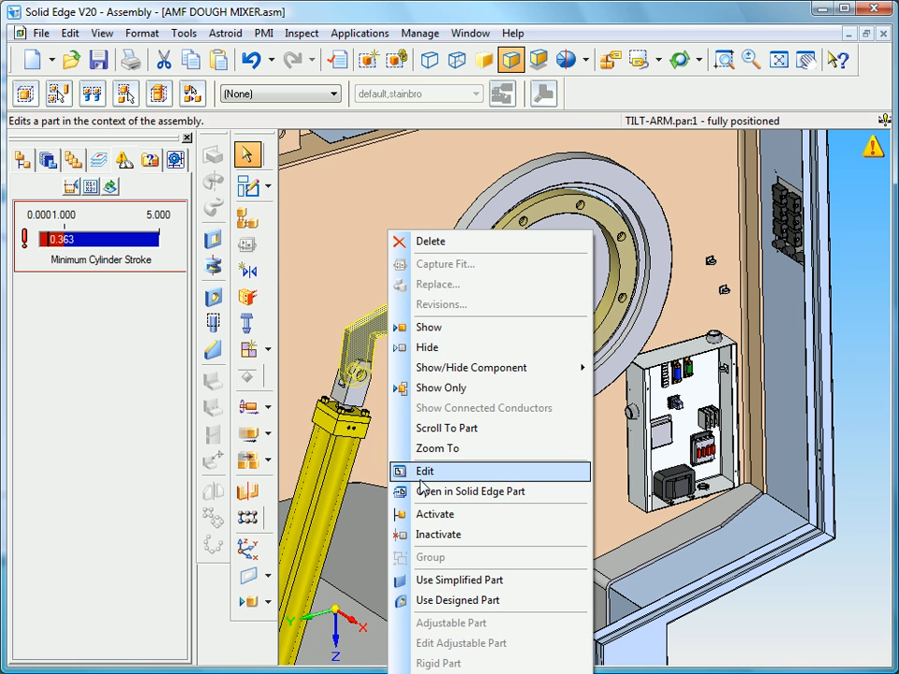
{"action": "left_click", "coordinate": [421, 472]}
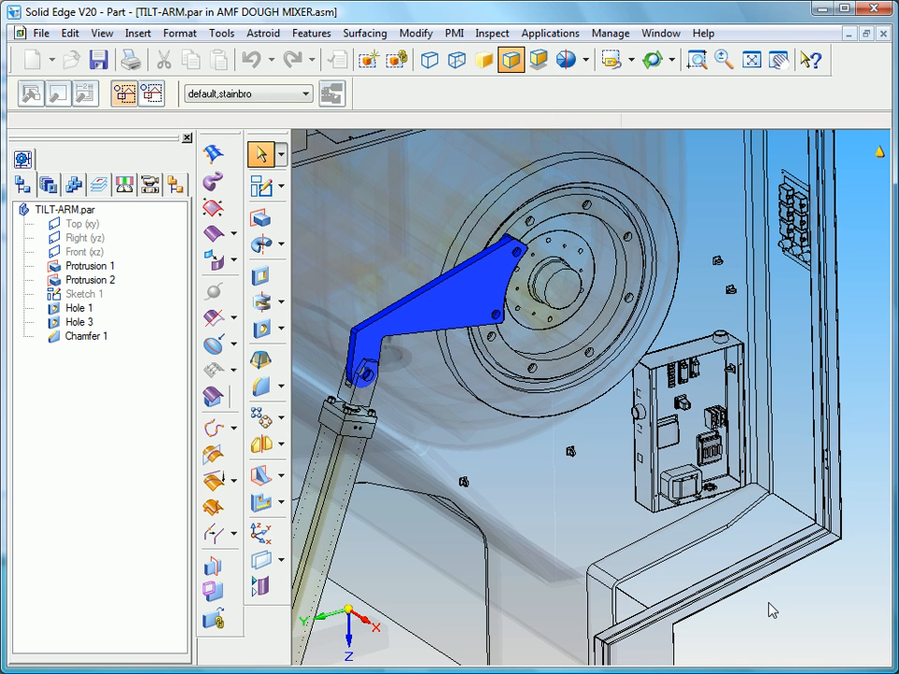
{"action": "left_click", "coordinate": [99, 267]}
{"action": "left_click", "coordinate": [86, 93]}
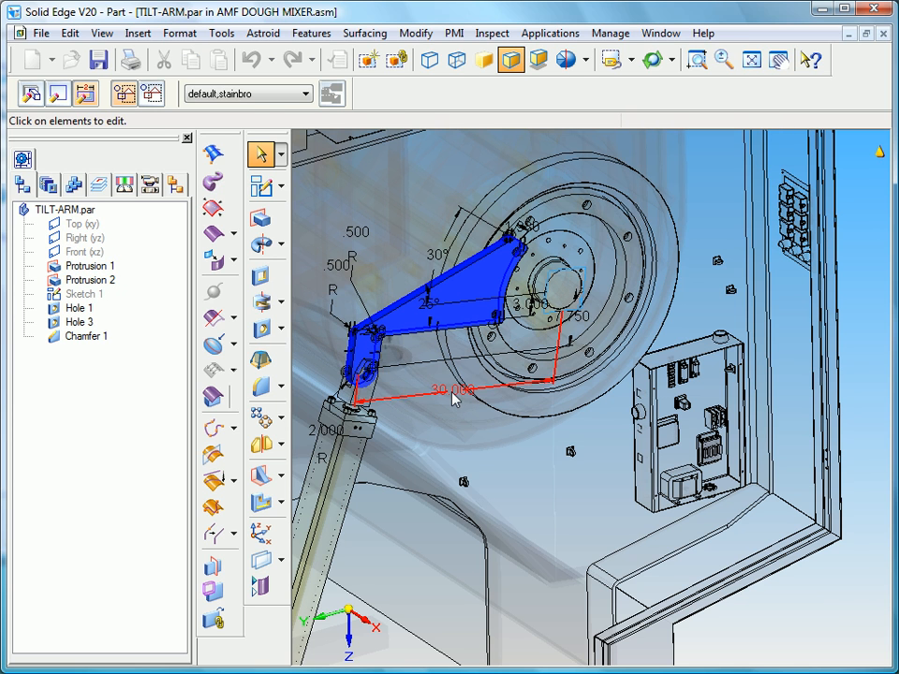
{"action": "left_click", "coordinate": [452, 386]}
{"action": "key", "text": "Return"}
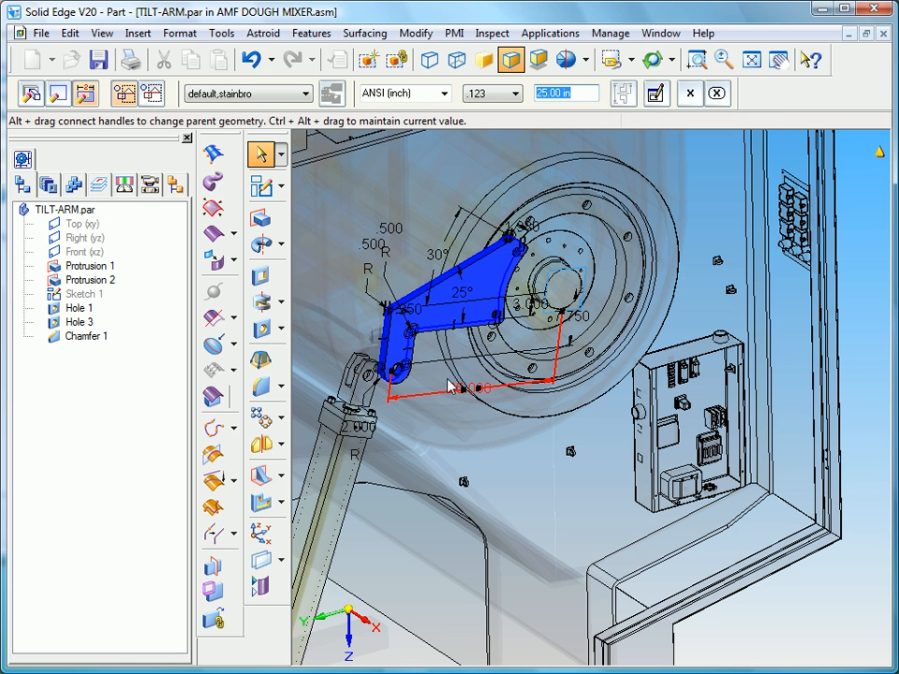
{"action": "left_click", "coordinate": [42, 38]}
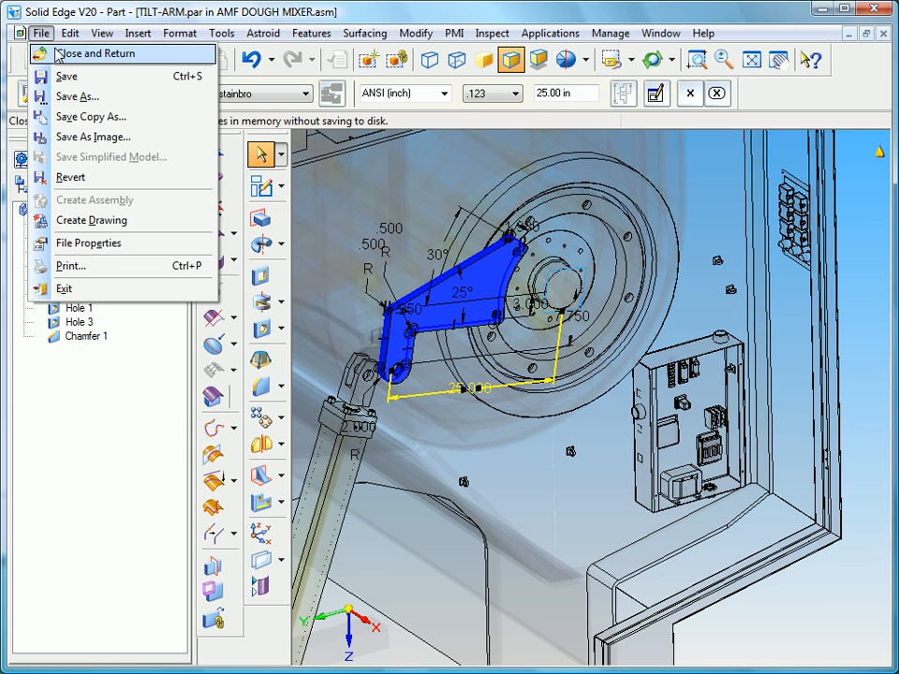
{"action": "left_click", "coordinate": [44, 55]}
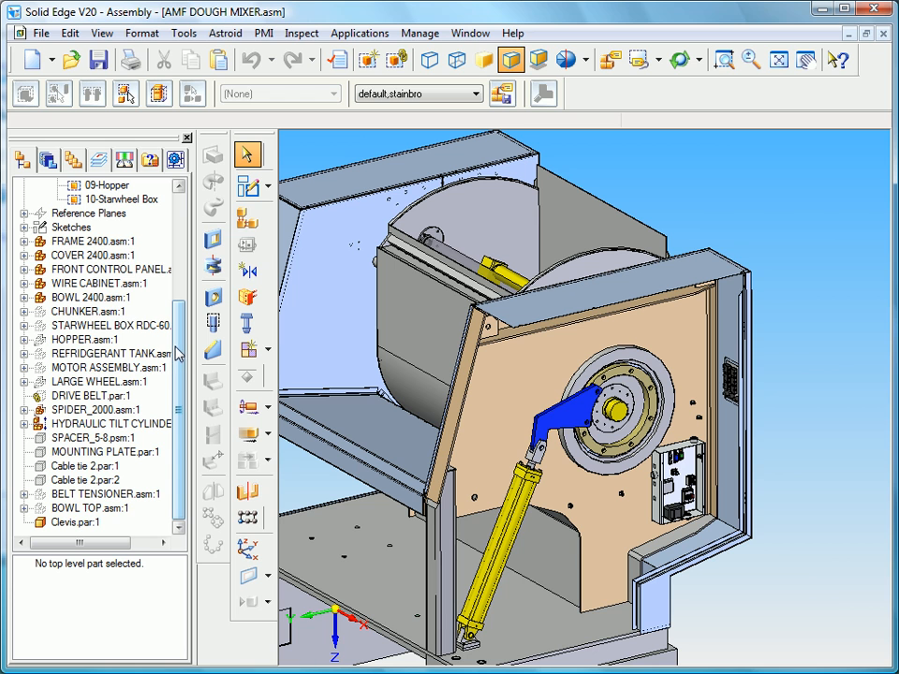
Examine the MixerBowlAngle relationship between BOWL 2400.asm:1 and FRAME 2400.asm:1, then clear the selection.
{"action": "left_click", "coordinate": [84, 297]}
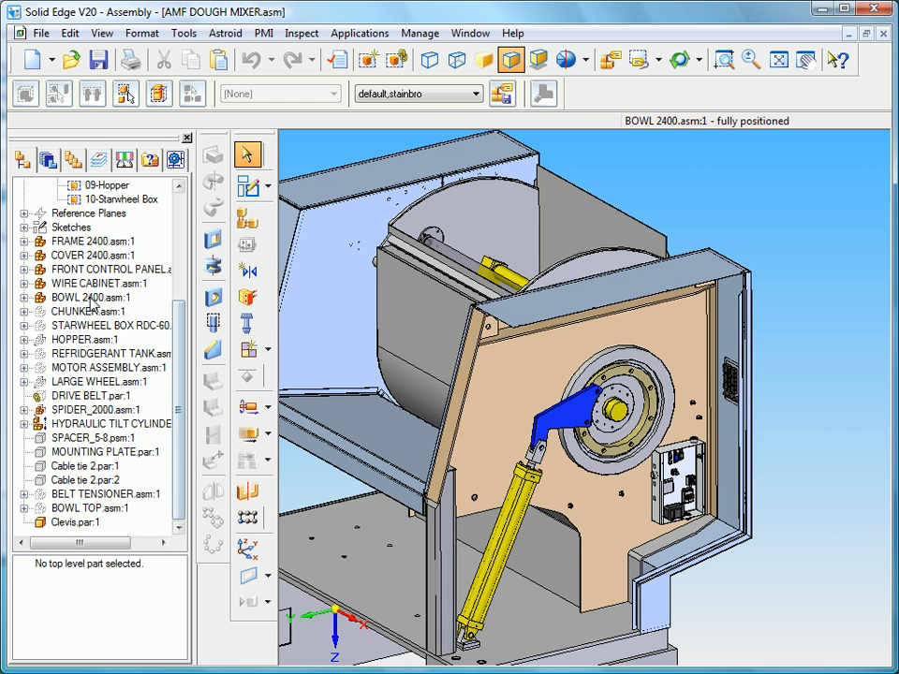
{"action": "left_click", "coordinate": [79, 592]}
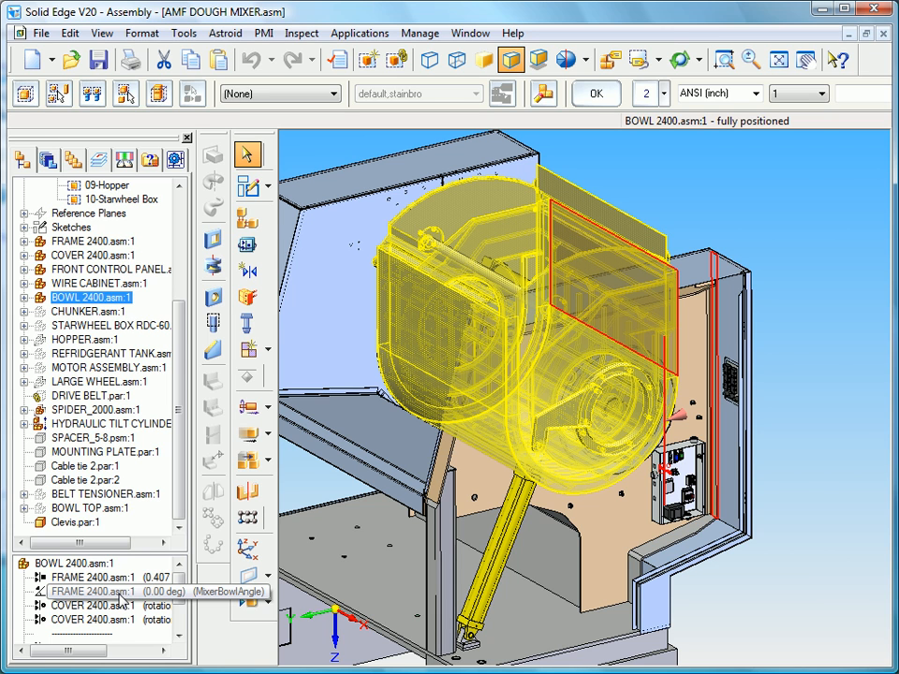
{"action": "left_click", "coordinate": [331, 142]}
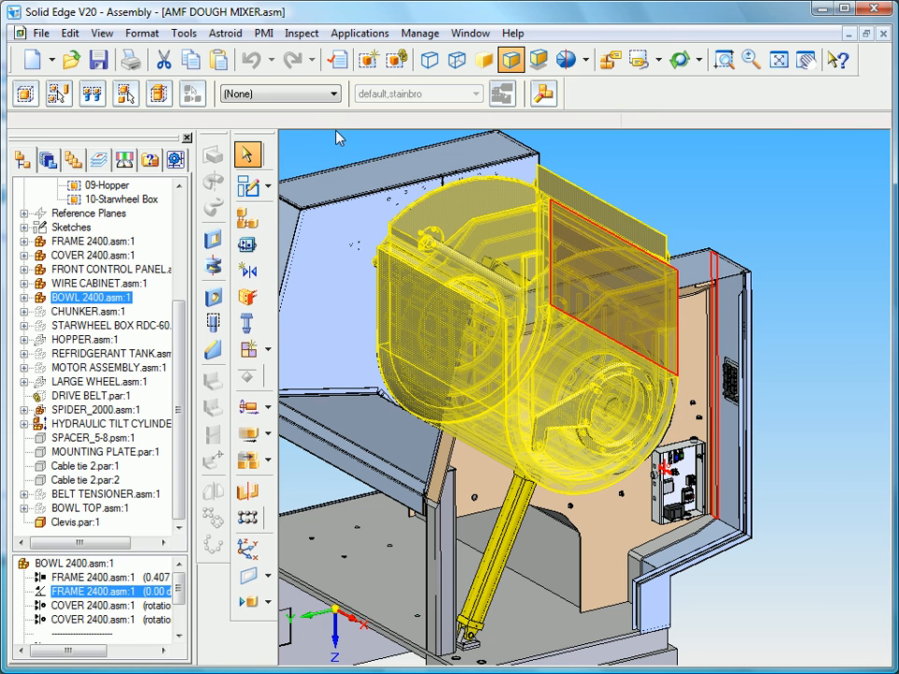
Open the assembly's Variable Table, widen its Type column, and open the Variable Rule Editor for MixerBowlAngle.
{"action": "left_click", "coordinate": [188, 35]}
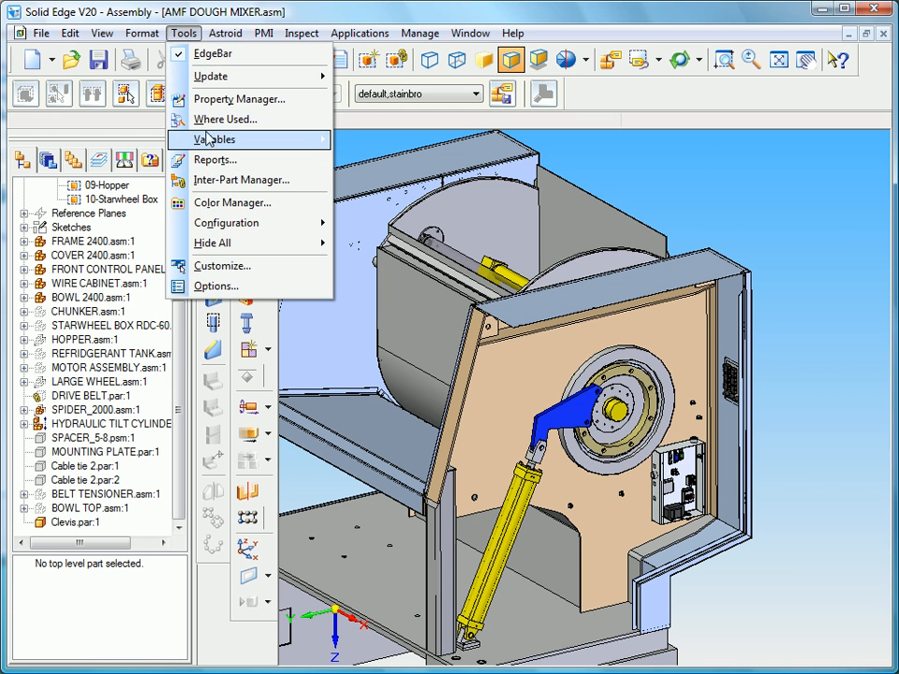
{"action": "mouse_move", "coordinate": [208, 145]}
{"action": "left_click", "coordinate": [375, 139]}
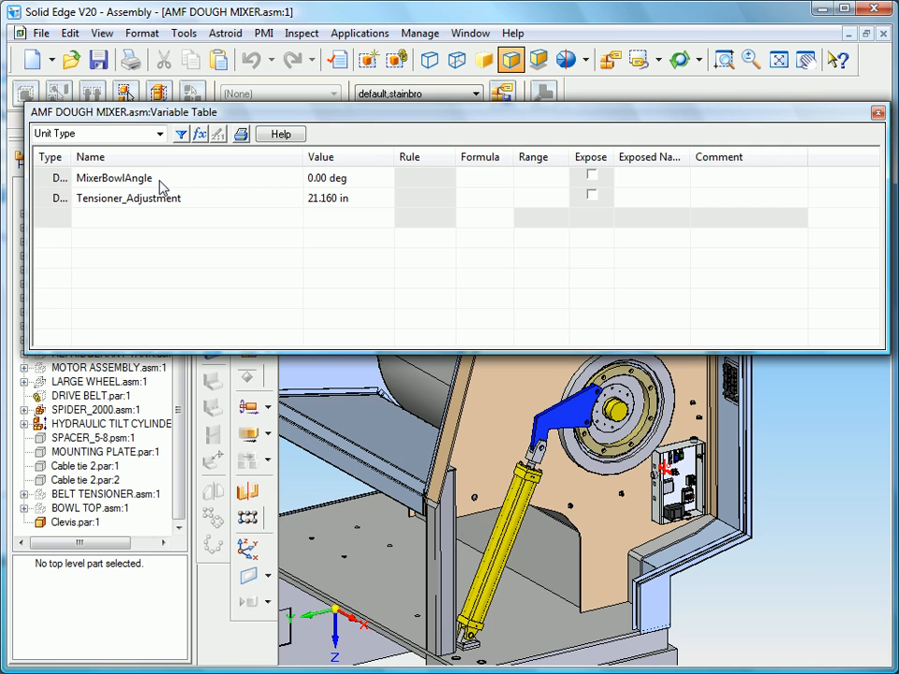
{"action": "left_click_drag", "start_coordinate": [72, 156], "coordinate": [101, 155]}
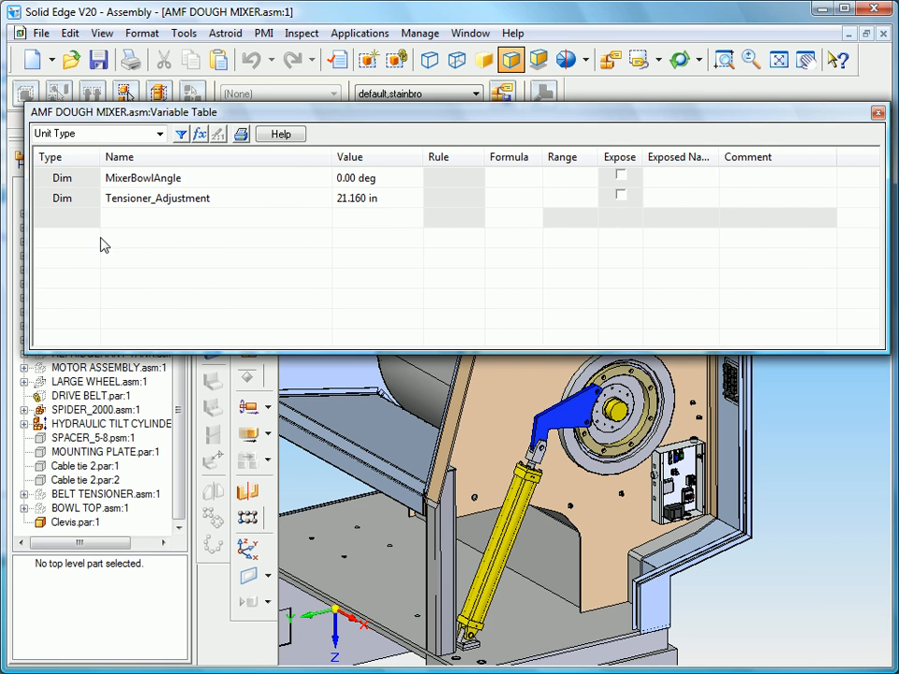
{"action": "right_click", "coordinate": [58, 184]}
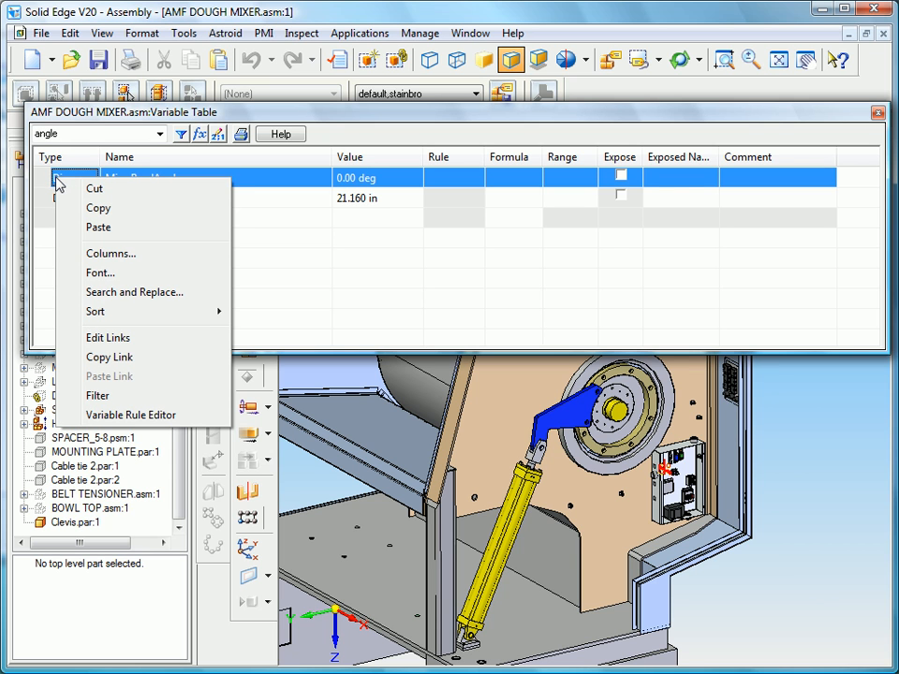
{"action": "left_click", "coordinate": [140, 414]}
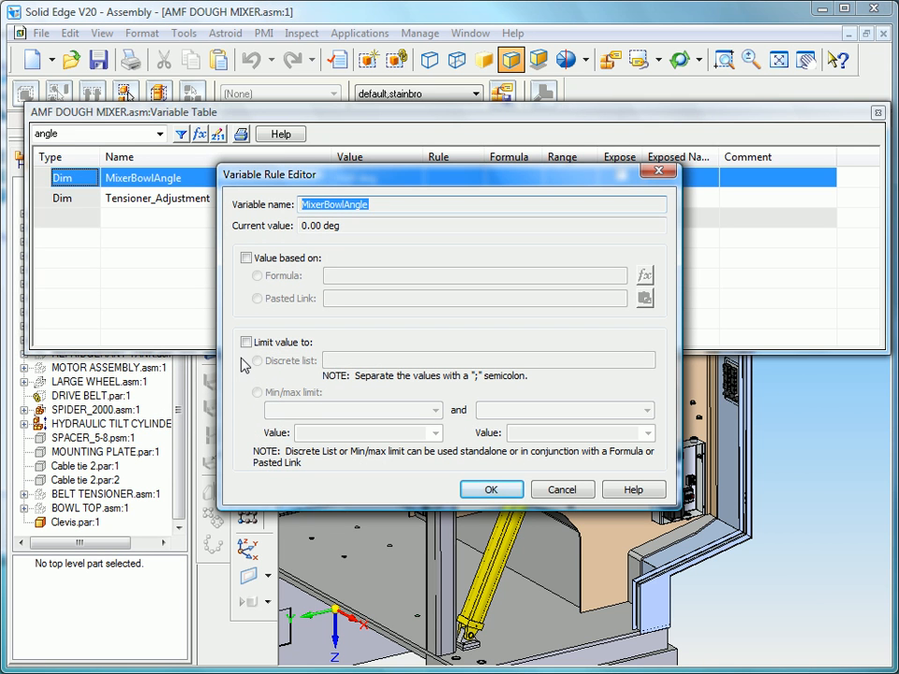
Enable a min/max limit on MixerBowlAngle with the minimum set to greater than or equal to 0 deg.
{"action": "left_click", "coordinate": [245, 344]}
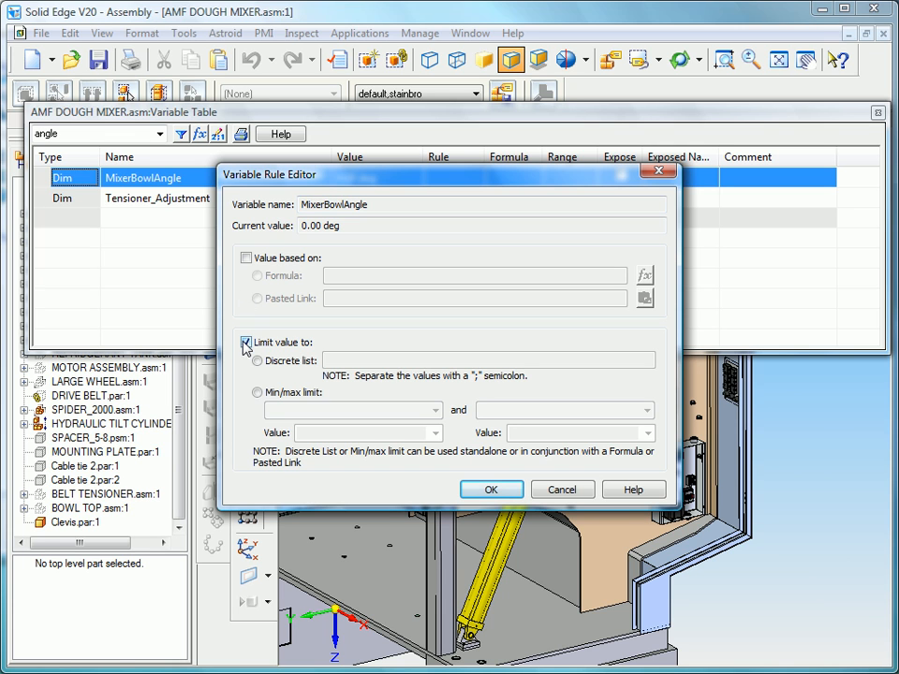
{"action": "left_click", "coordinate": [257, 393]}
{"action": "left_click", "coordinate": [435, 412]}
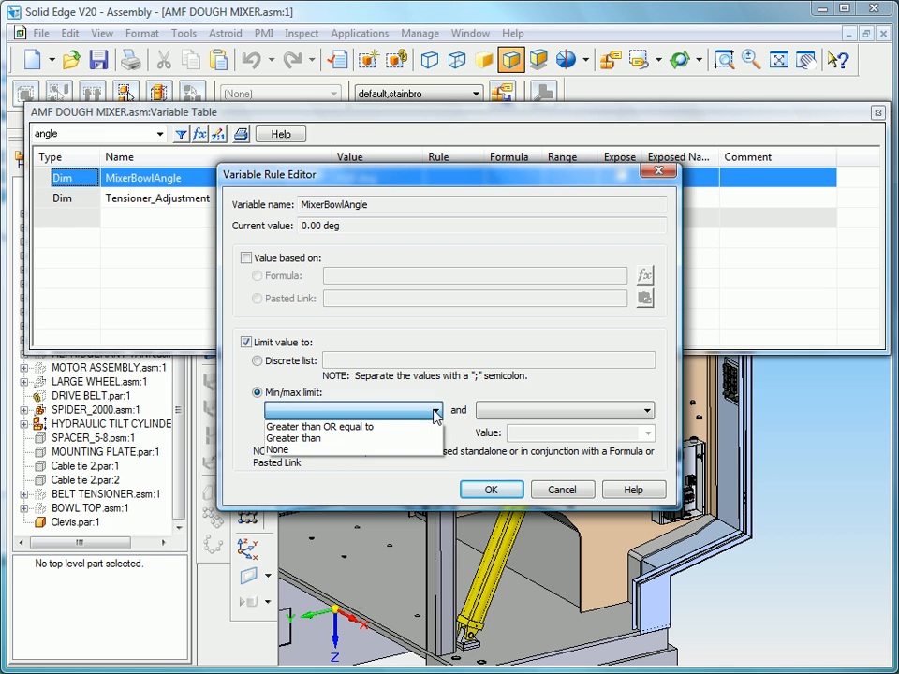
{"action": "left_click", "coordinate": [393, 427]}
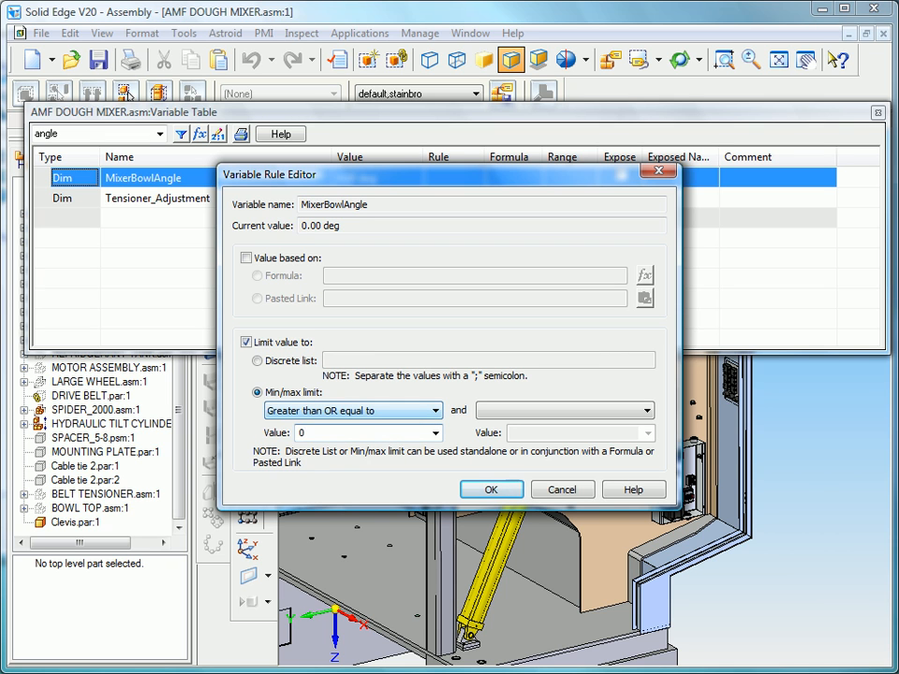
{"action": "key", "text": "Tab"}
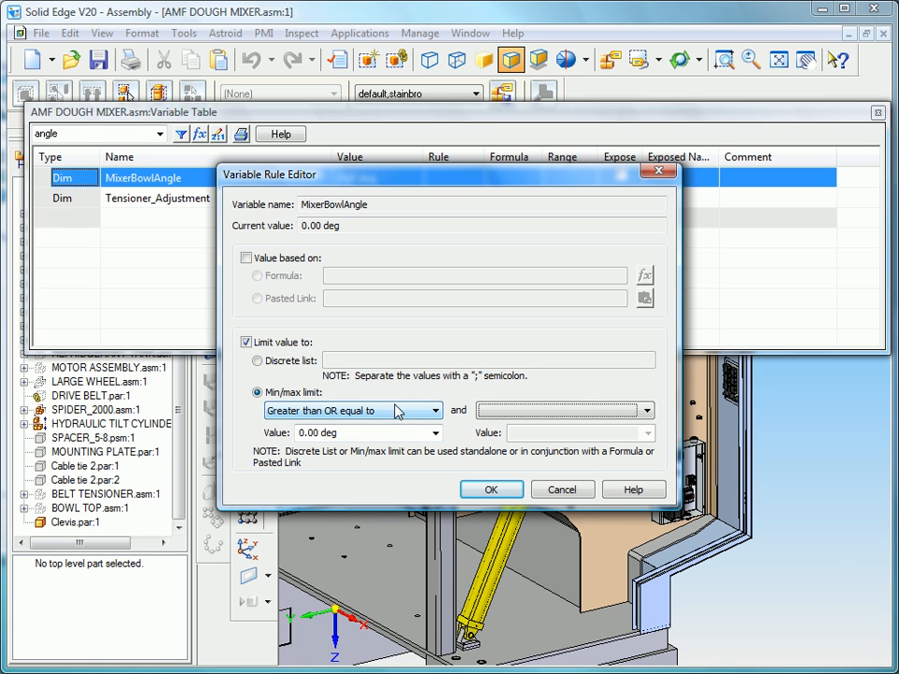
Set MixerBowlAngle's maximum to less than or equal to 95 deg, accept the rule, and widen the Range column to fit.
{"action": "left_click", "coordinate": [646, 412]}
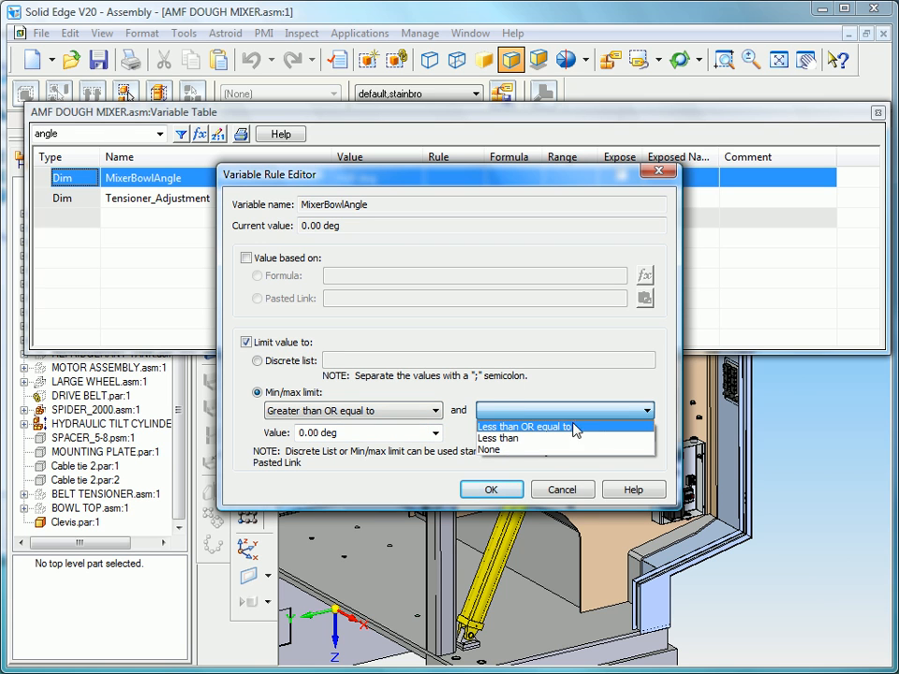
{"action": "left_click", "coordinate": [567, 427]}
{"action": "left_click", "coordinate": [560, 435]}
{"action": "type", "text": "95"}
{"action": "key", "text": "Tab"}
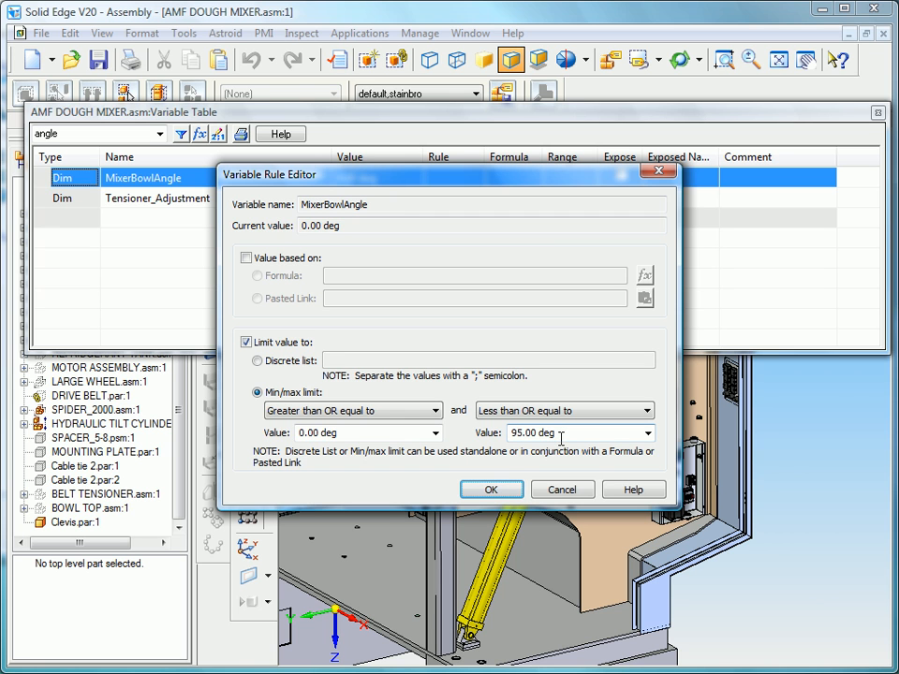
{"action": "left_click", "coordinate": [511, 488]}
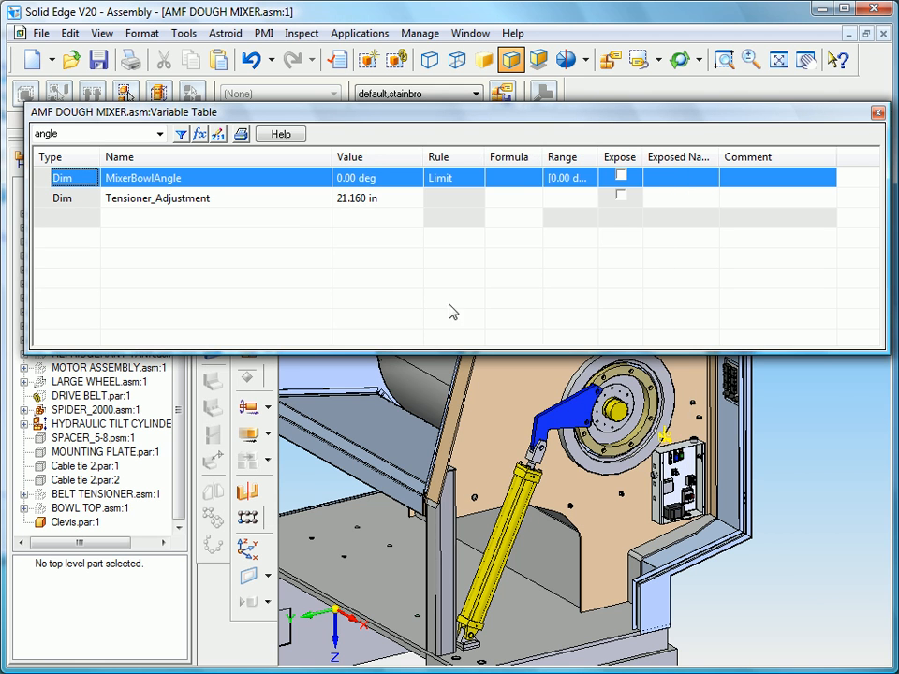
{"action": "double_click", "coordinate": [599, 158]}
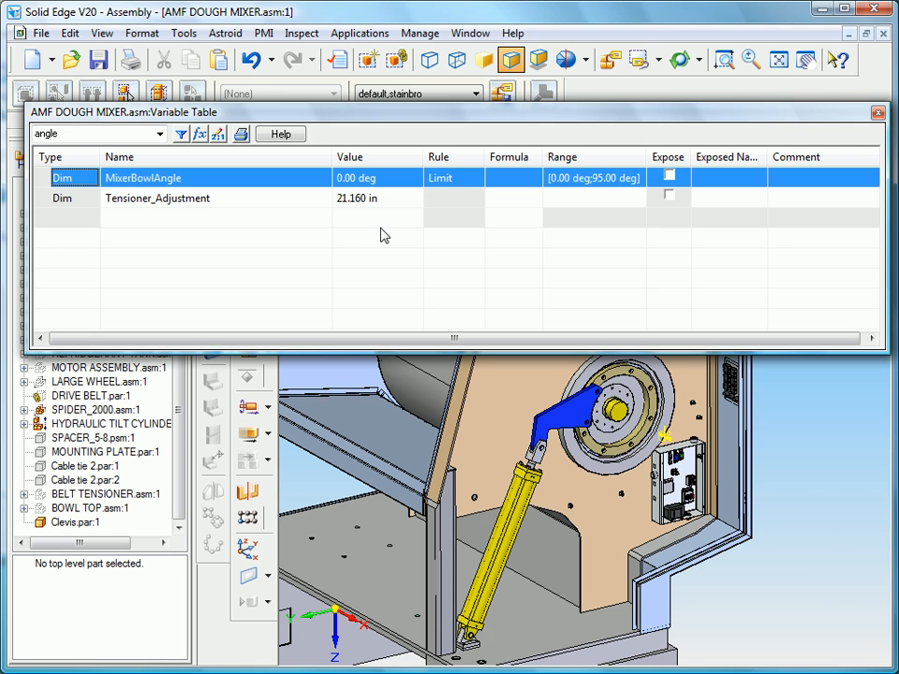
Try to set MixerBowlAngle to 100 deg to test its upper limit, and dismiss the message.
{"action": "double_click", "coordinate": [353, 178]}
{"action": "left_click_drag", "start_coordinate": [382, 180], "coordinate": [312, 176]}
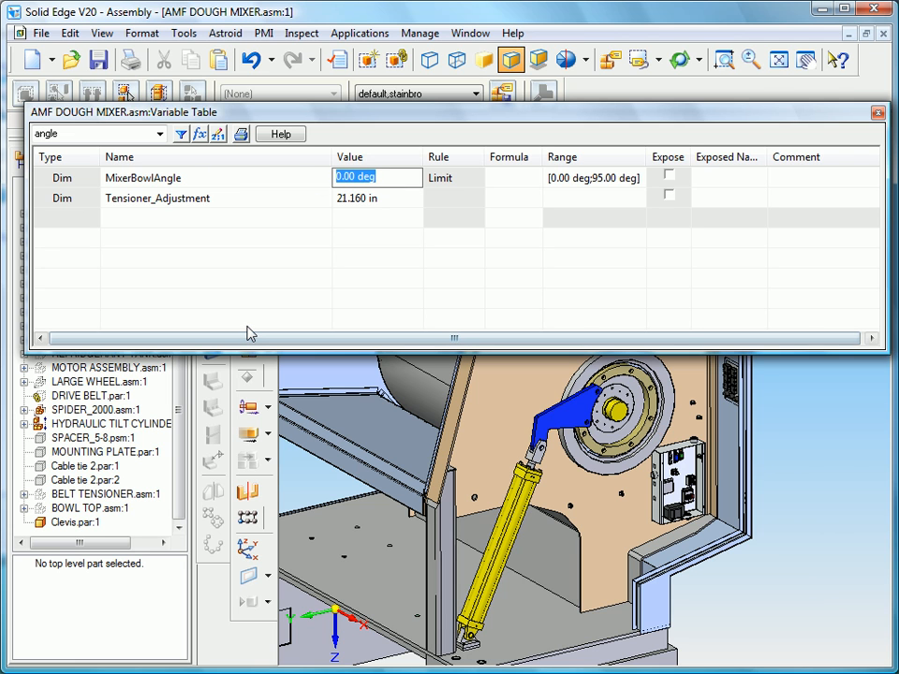
{"action": "type", "text": "1"}
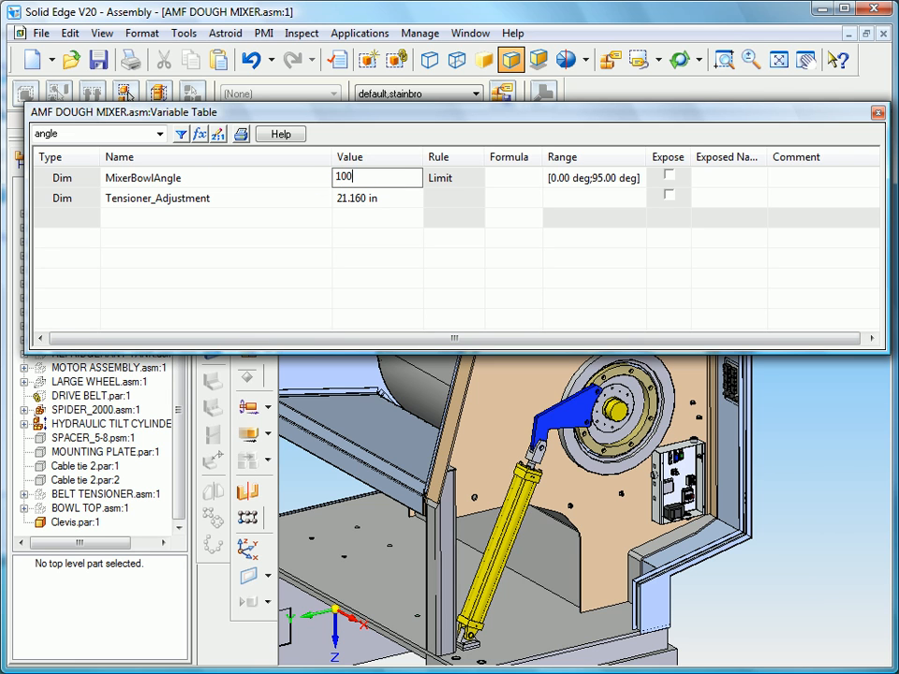
{"action": "type", "text": "00"}
{"action": "key", "text": "Return"}
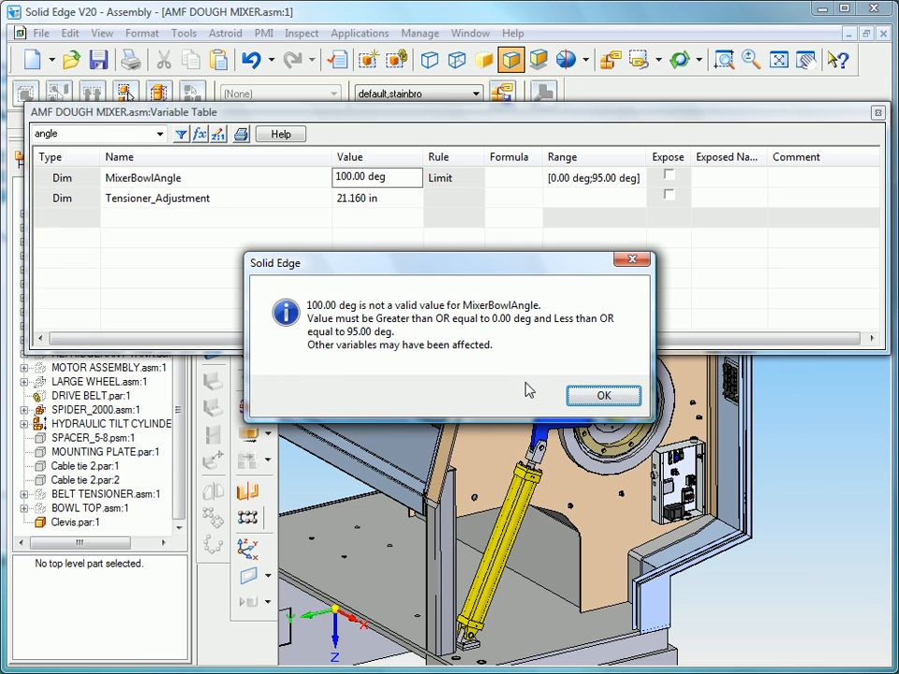
{"action": "left_click", "coordinate": [603, 397]}
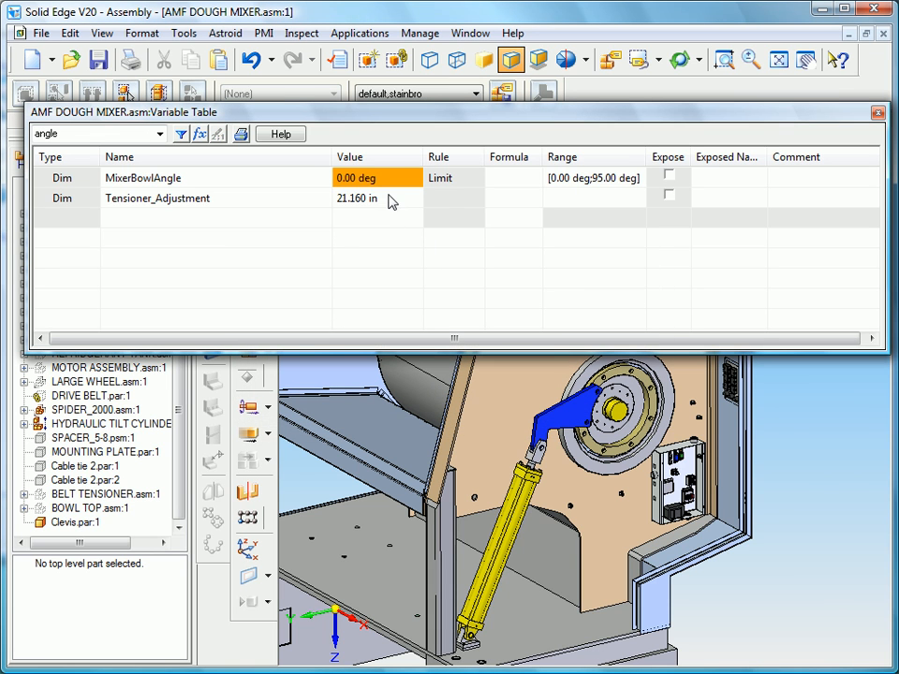
Set MixerBowlAngle to 75 deg to tilt the mixer bowl.
{"action": "left_click", "coordinate": [387, 187]}
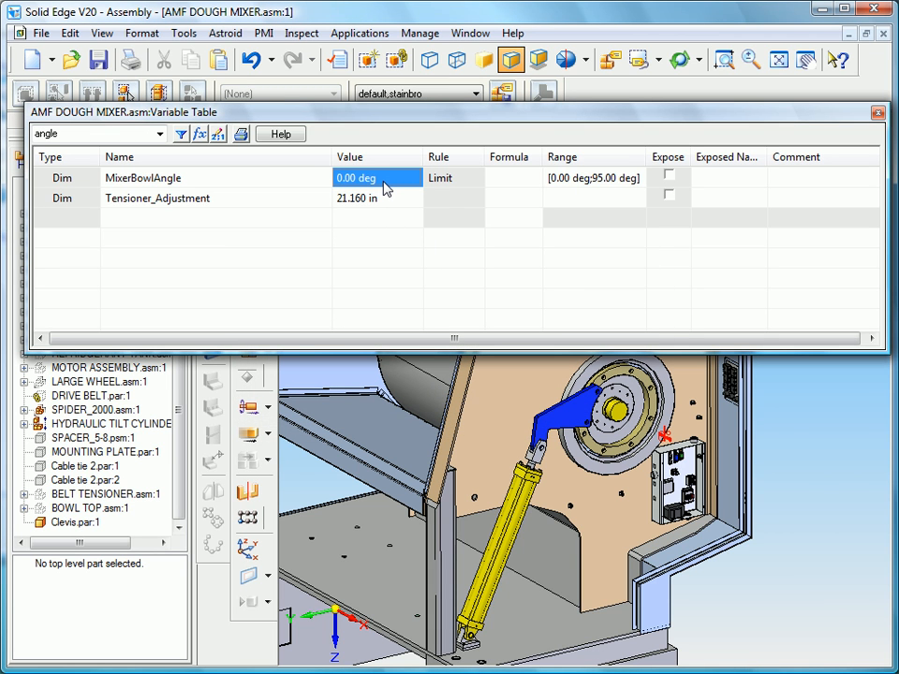
{"action": "type", "text": "75"}
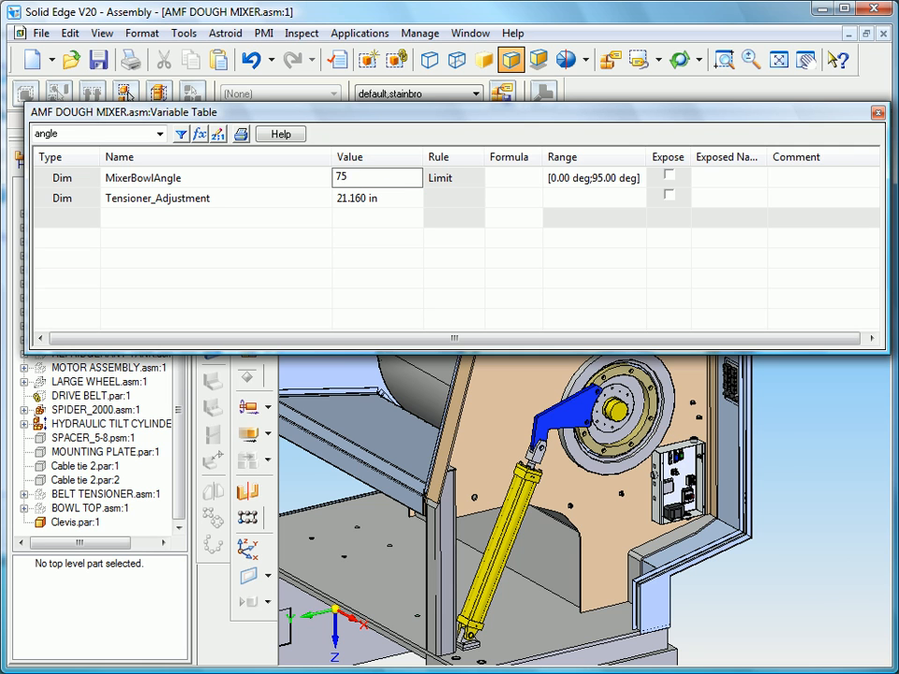
{"action": "key", "text": "Return"}
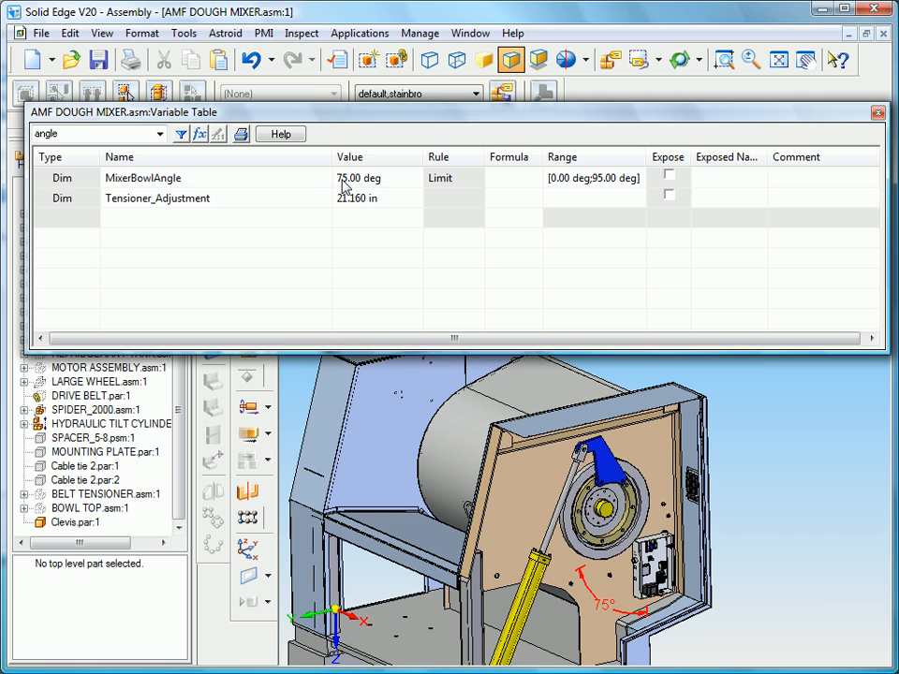
Try to set MixerBowlAngle to -10 deg to test its lower limit, and dismiss the message.
{"action": "left_click", "coordinate": [343, 180]}
{"action": "type", "text": "-10"}
{"action": "key", "text": "Return"}
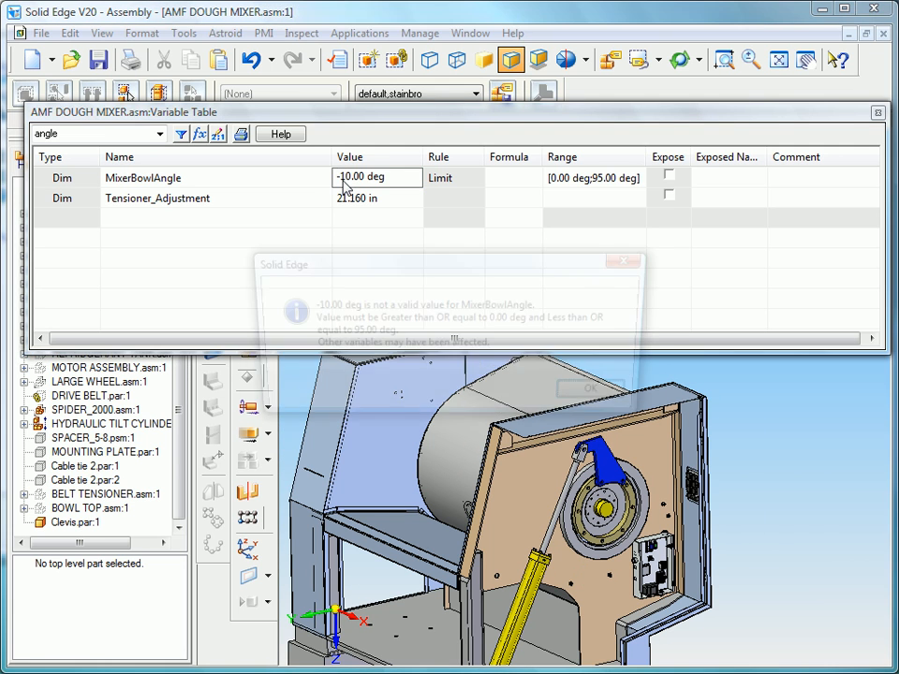
{"action": "left_click", "coordinate": [602, 394]}
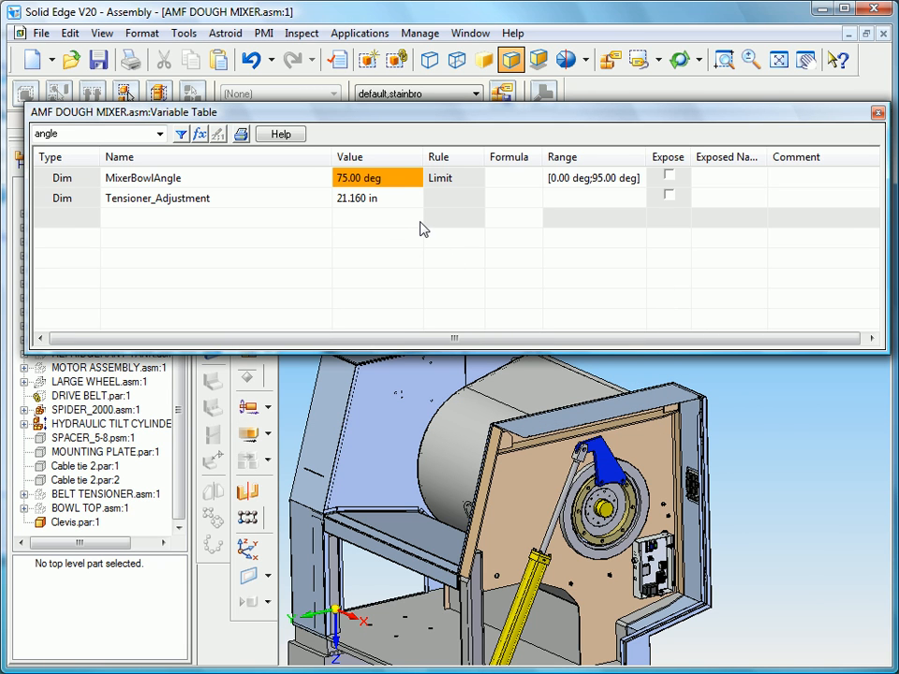
Set MixerBowlAngle to 0 deg and close the Variable Table.
{"action": "left_click", "coordinate": [395, 191]}
{"action": "left_click", "coordinate": [395, 187]}
{"action": "left_click_drag", "start_coordinate": [395, 188], "coordinate": [265, 185]}
{"action": "type", "text": "0"}
{"action": "key", "text": "Return"}
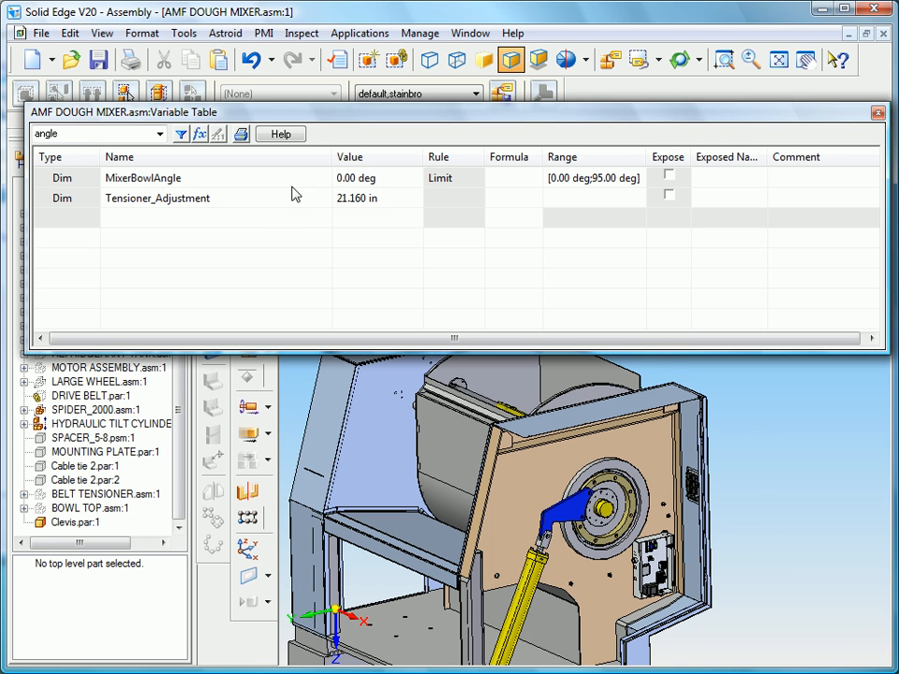
{"action": "left_click", "coordinate": [876, 112]}
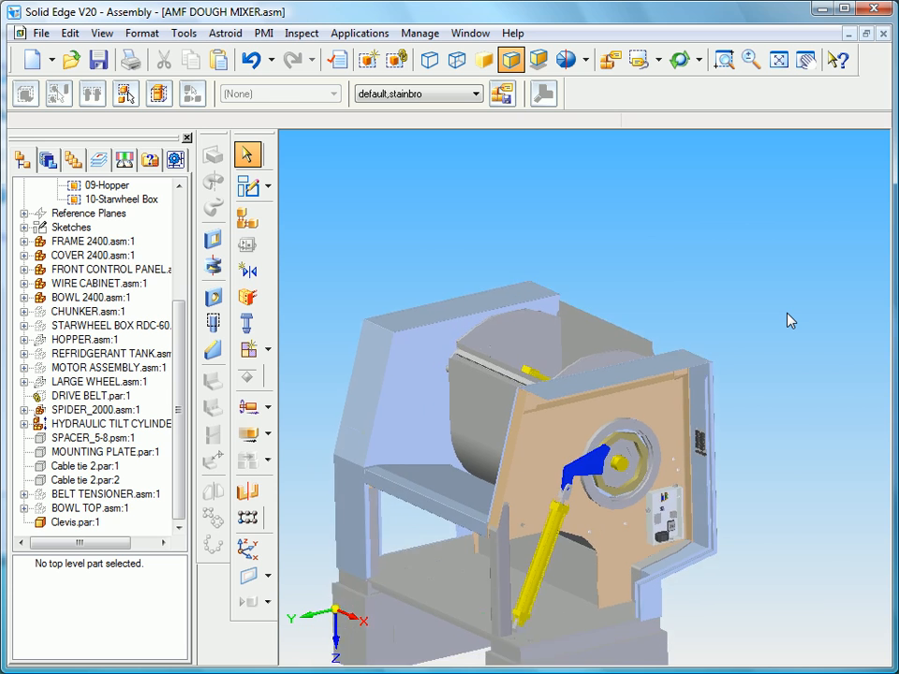